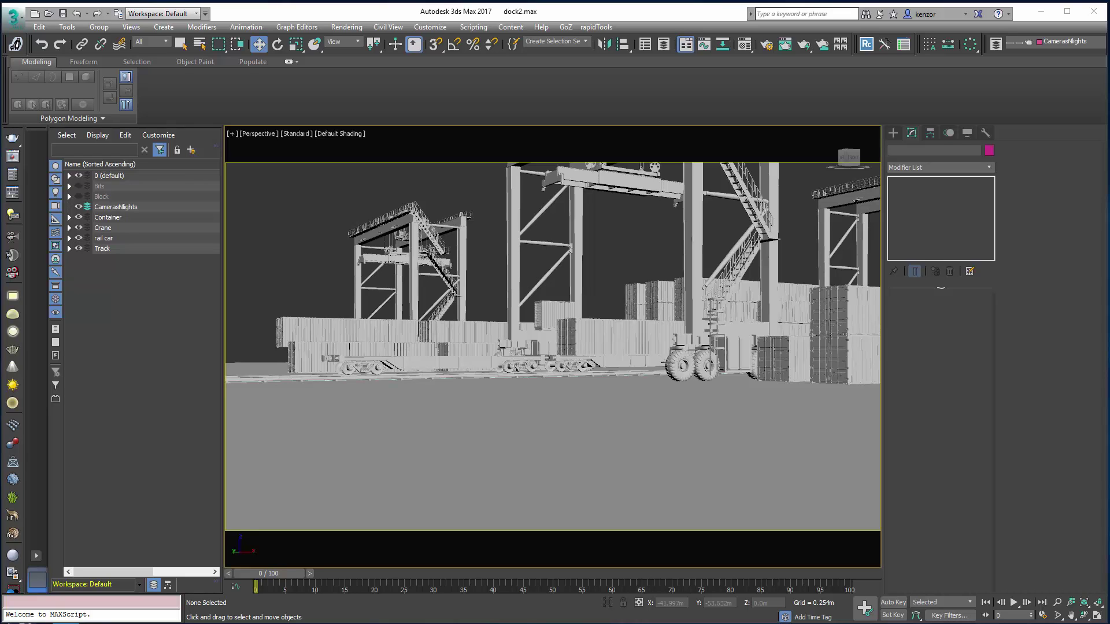
# Switch the renderer from Scanline to ART Renderer and set its render quality just below maximum
pyautogui.click(767, 46)
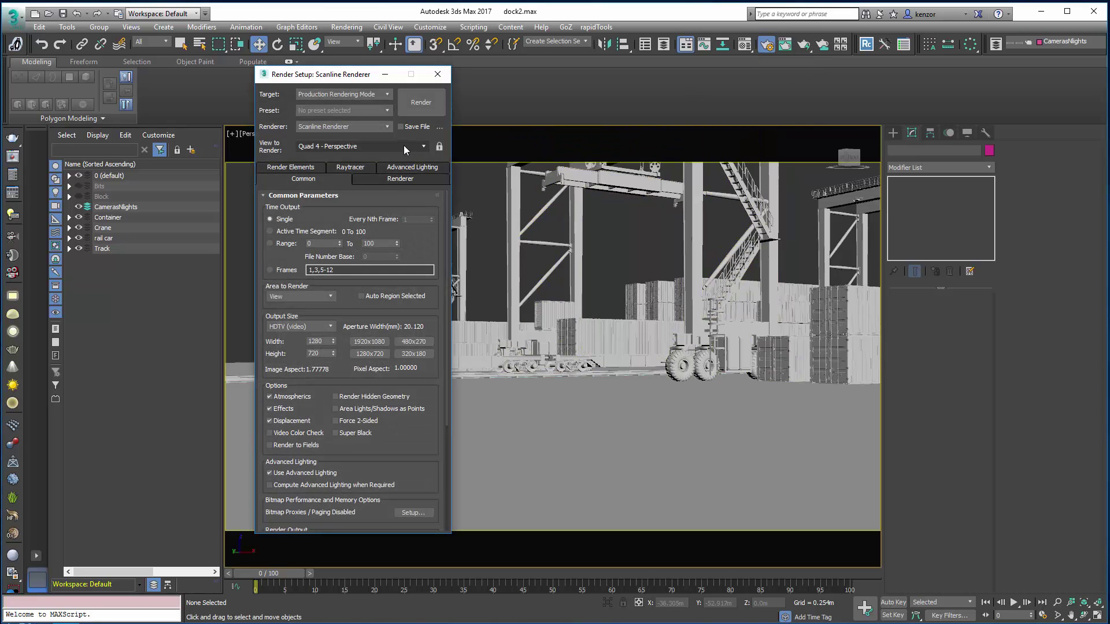
pyautogui.click(387, 126)
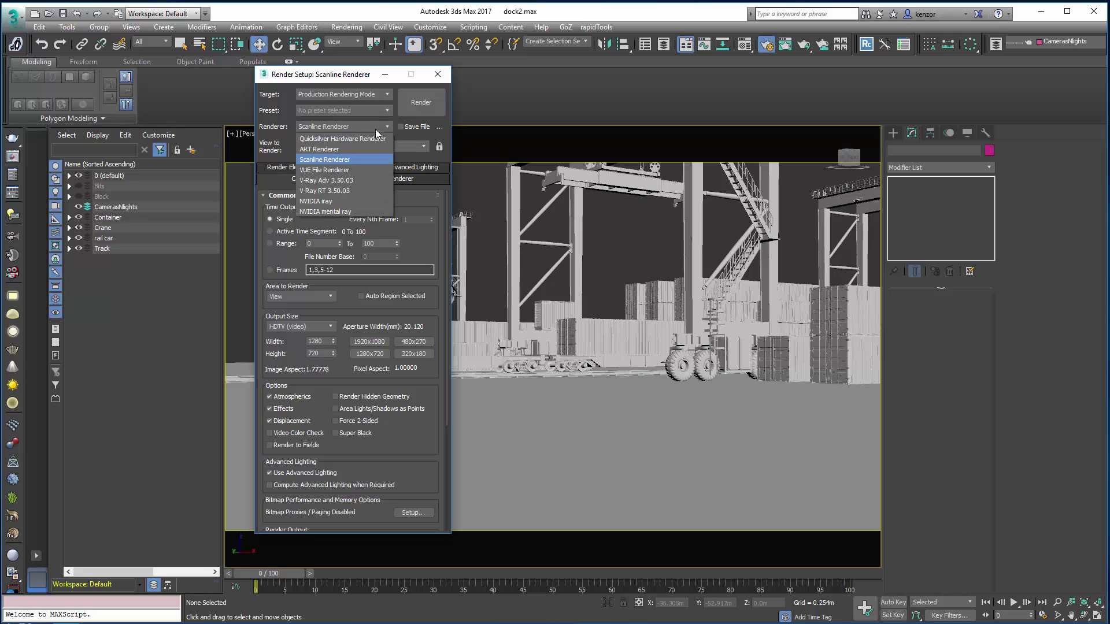
pyautogui.click(329, 150)
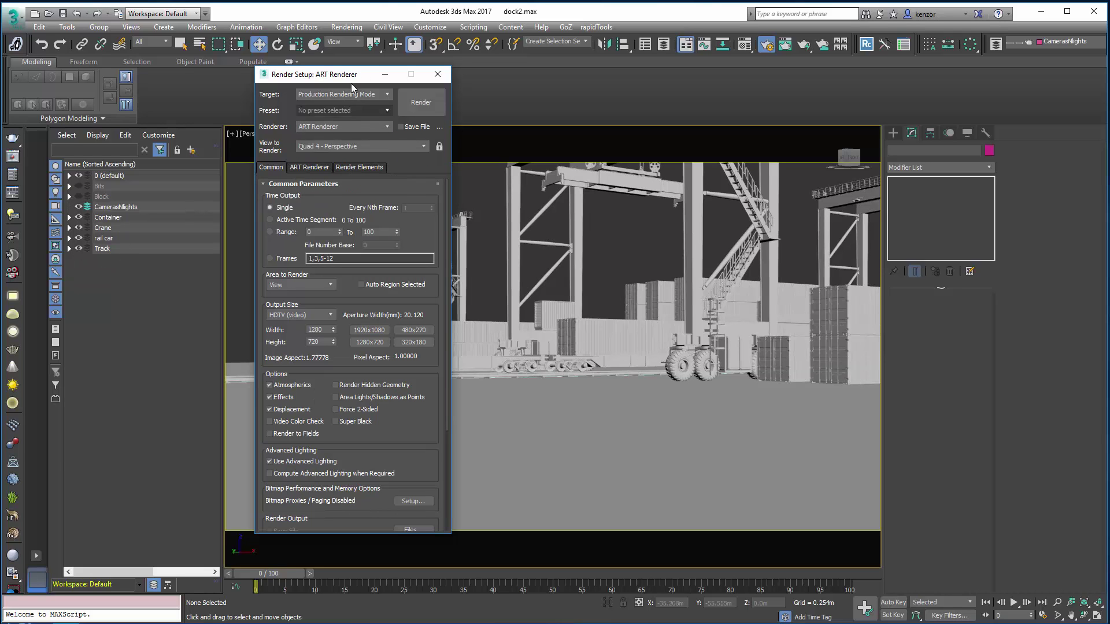
pyautogui.click(317, 161)
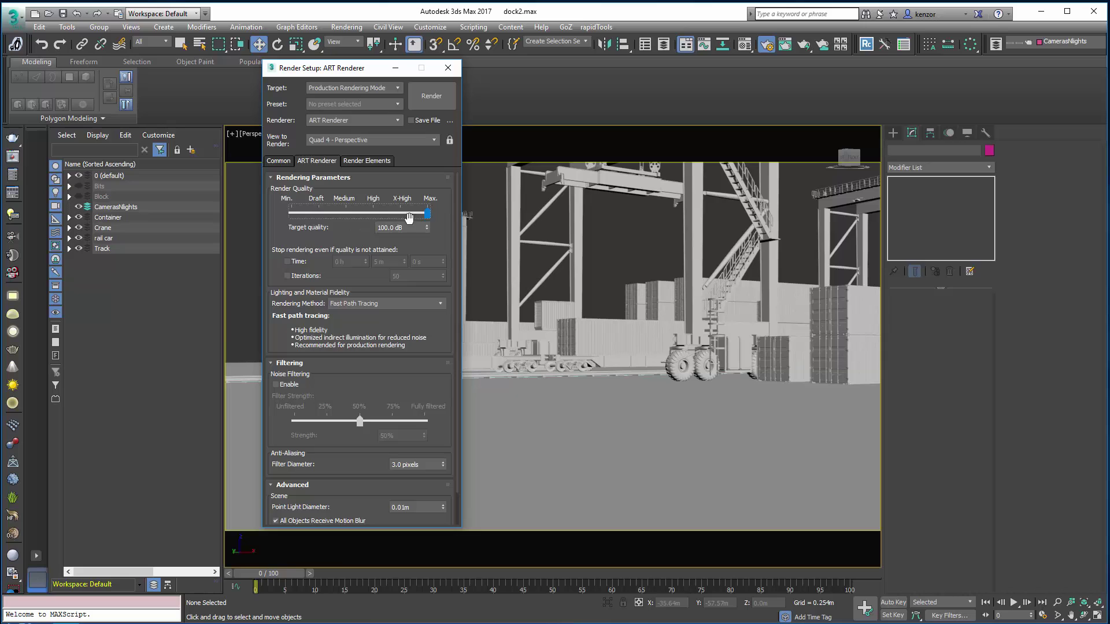
pyautogui.moveTo(410, 217); pyautogui.dragTo(430, 216)
pyautogui.moveTo(318, 213); pyautogui.dragTo(315, 218)
pyautogui.click(278, 161)
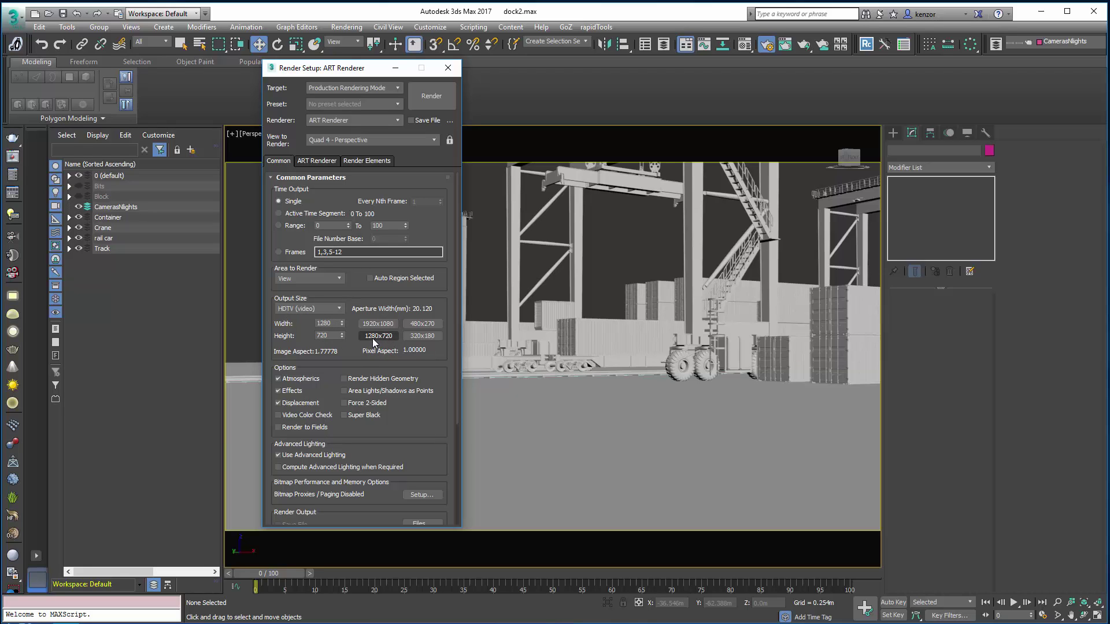
pyautogui.click(448, 67)
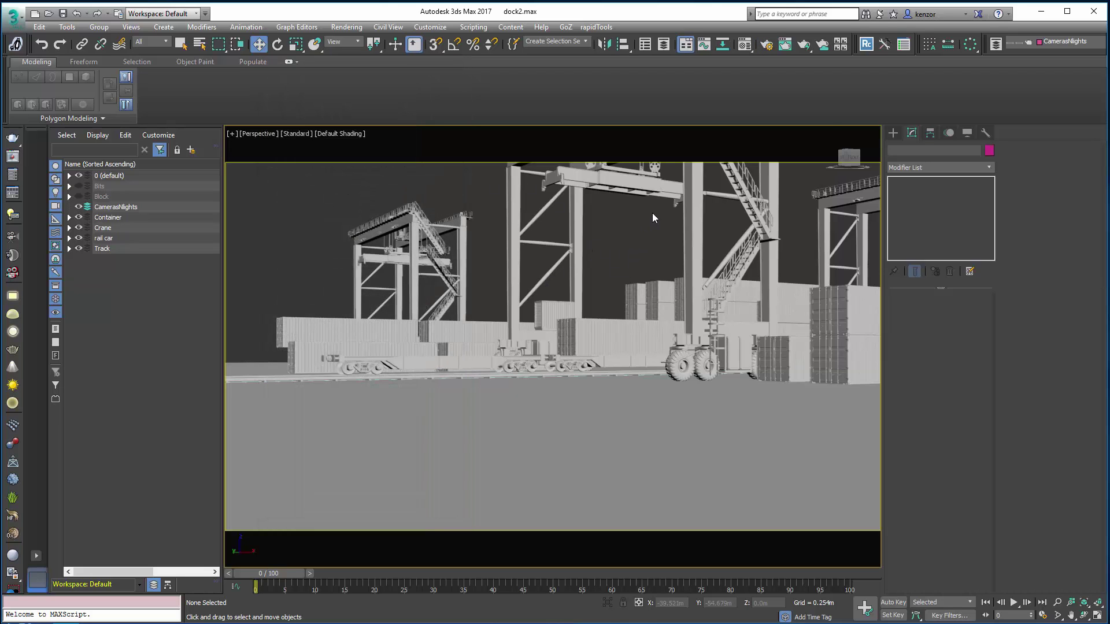
# Place a targeted physical camera across the dock in the wireframe Top view and look through it
pyautogui.click(893, 132)
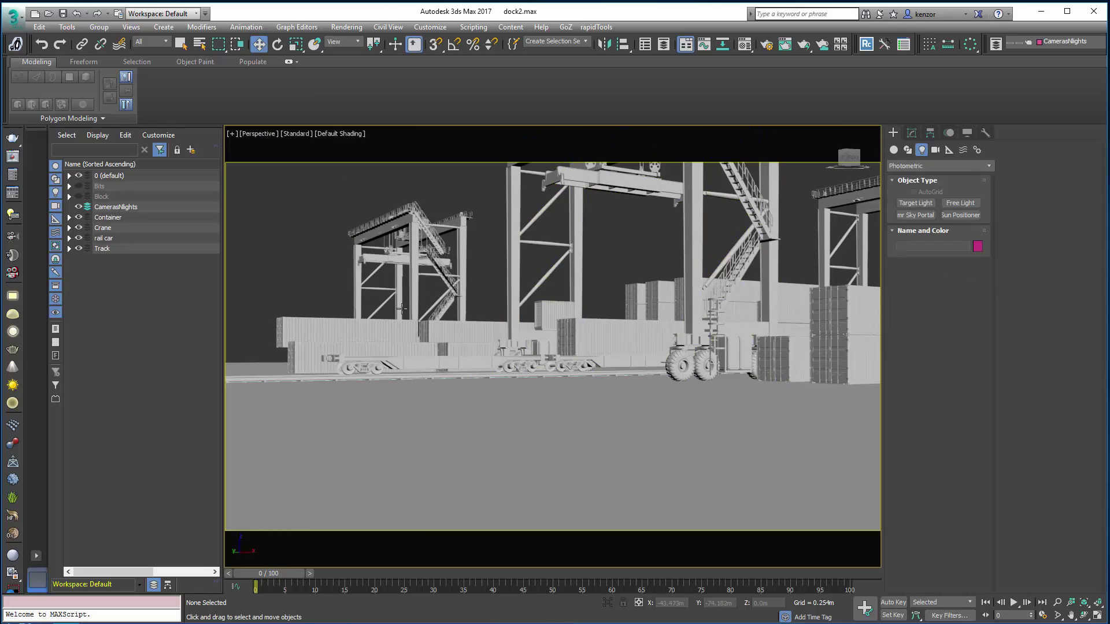
pyautogui.click(936, 150)
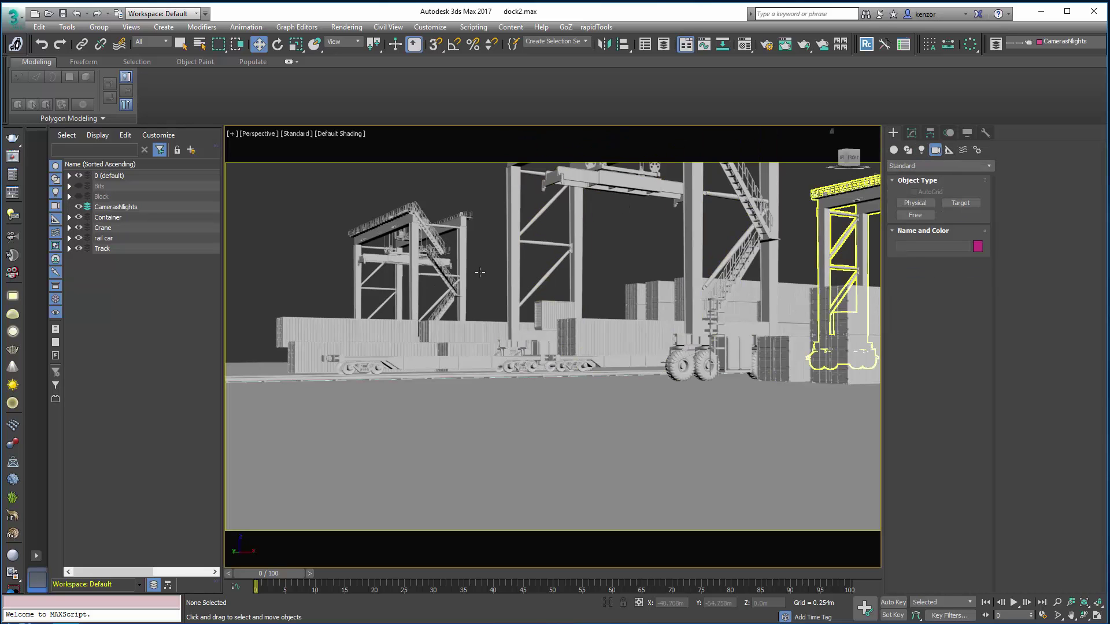
pyautogui.click(915, 203)
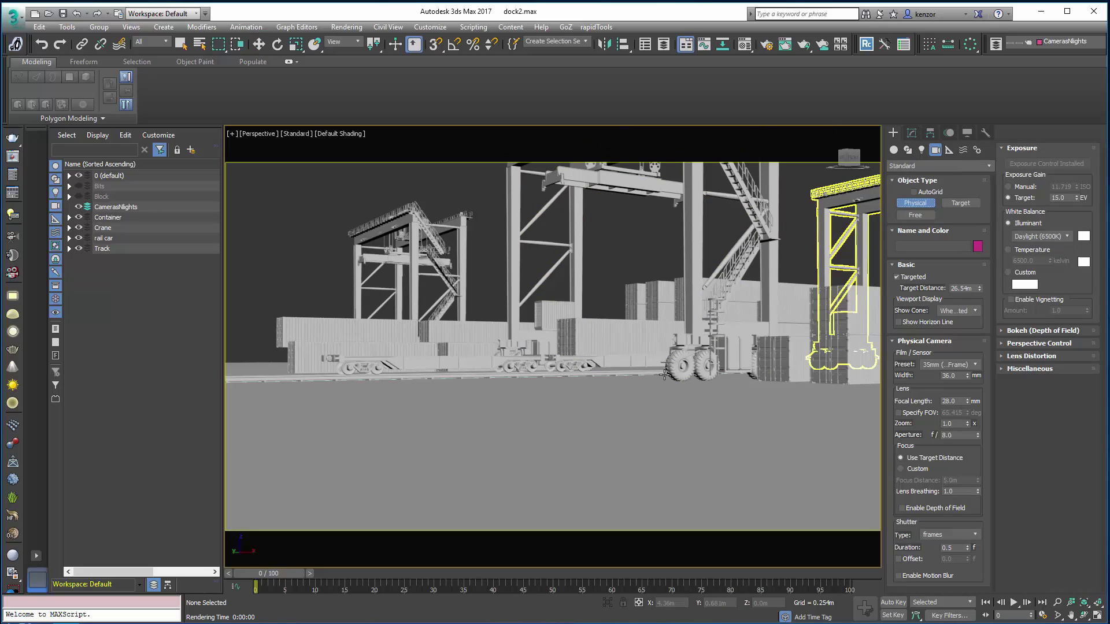
pyautogui.press('t')
pyautogui.scroll(-10, 662, 346)
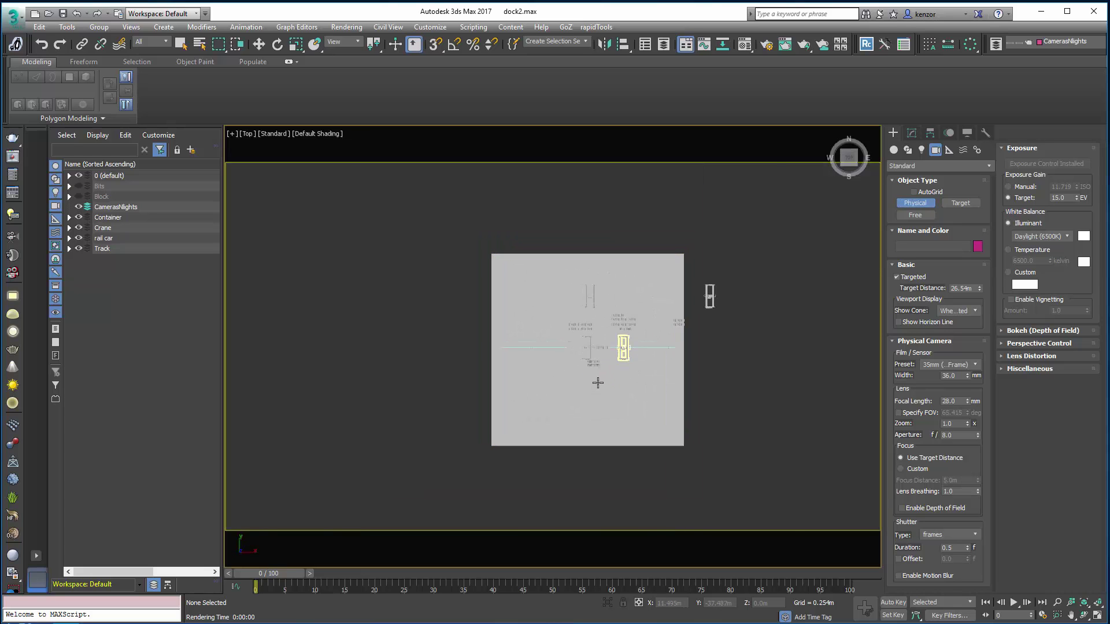
pyautogui.scroll(5, 599, 374)
pyautogui.press('F3')
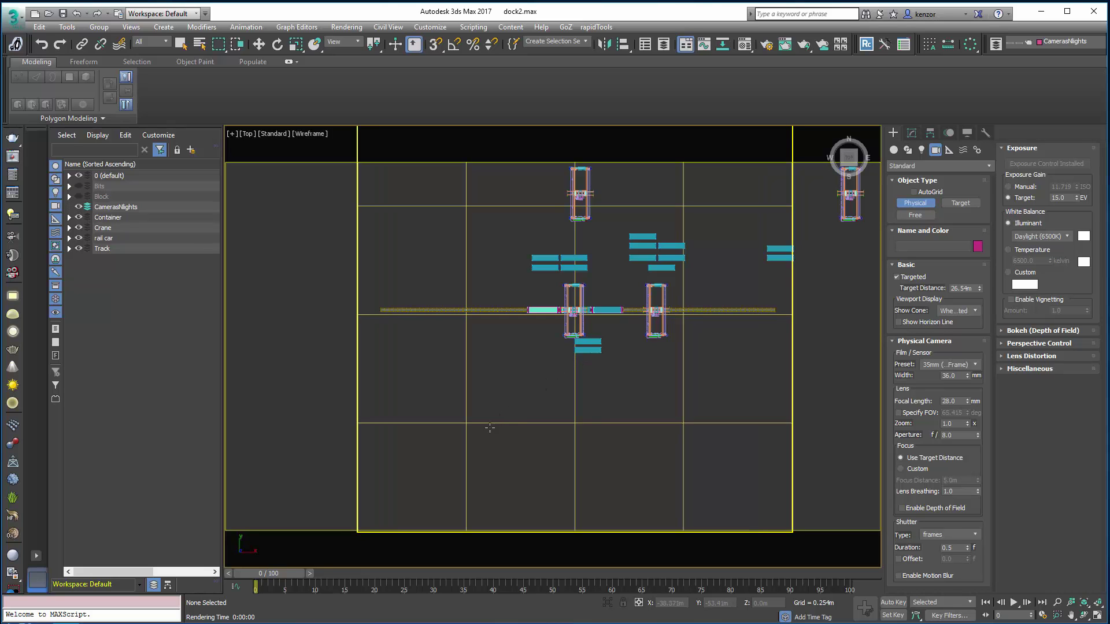
pyautogui.moveTo(492, 397); pyautogui.dragTo(575, 315)
pyautogui.press('c')
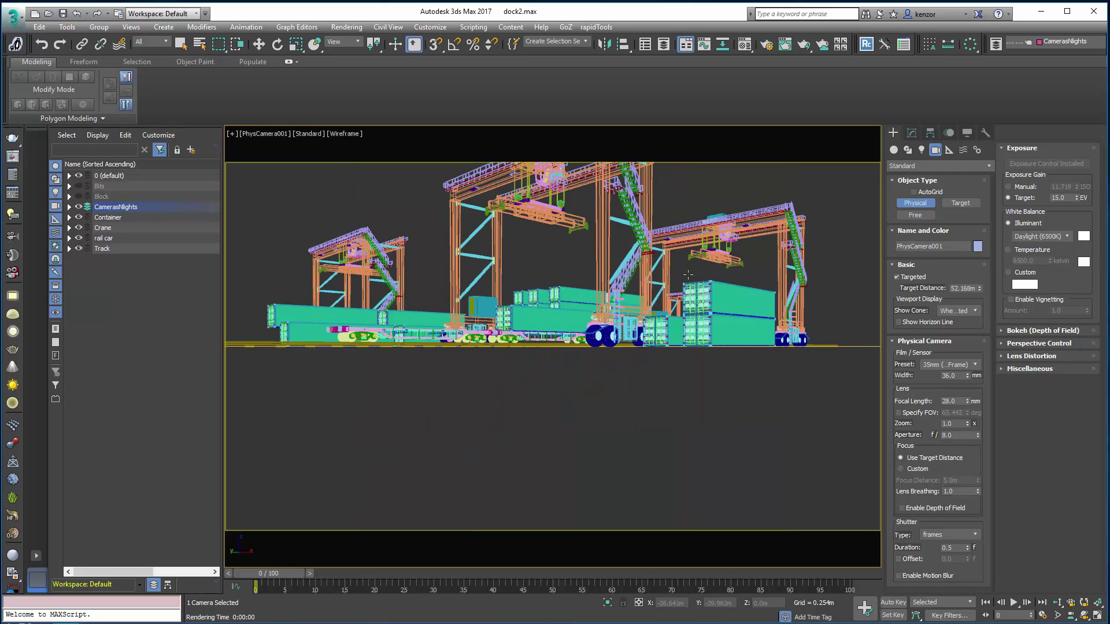
# Dolly PhysCamera001 in closer and lower toward the cranes
pyautogui.moveTo(688, 274); pyautogui.dragTo(901, 393, button='middle')
pyautogui.click(1057, 602)
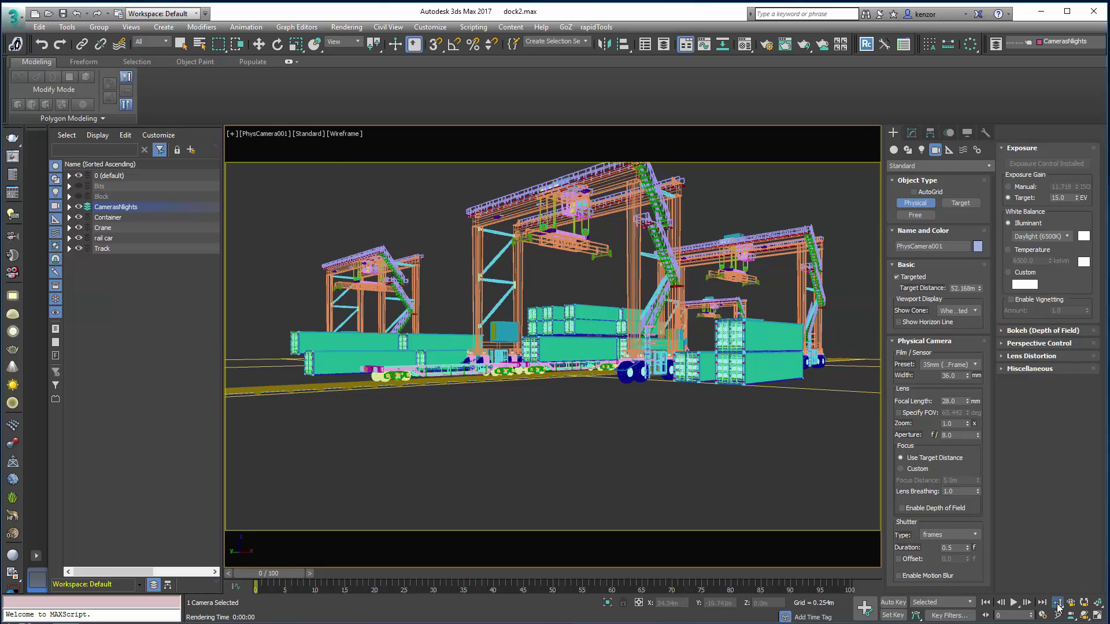
pyautogui.moveTo(590, 407); pyautogui.dragTo(658, 384)
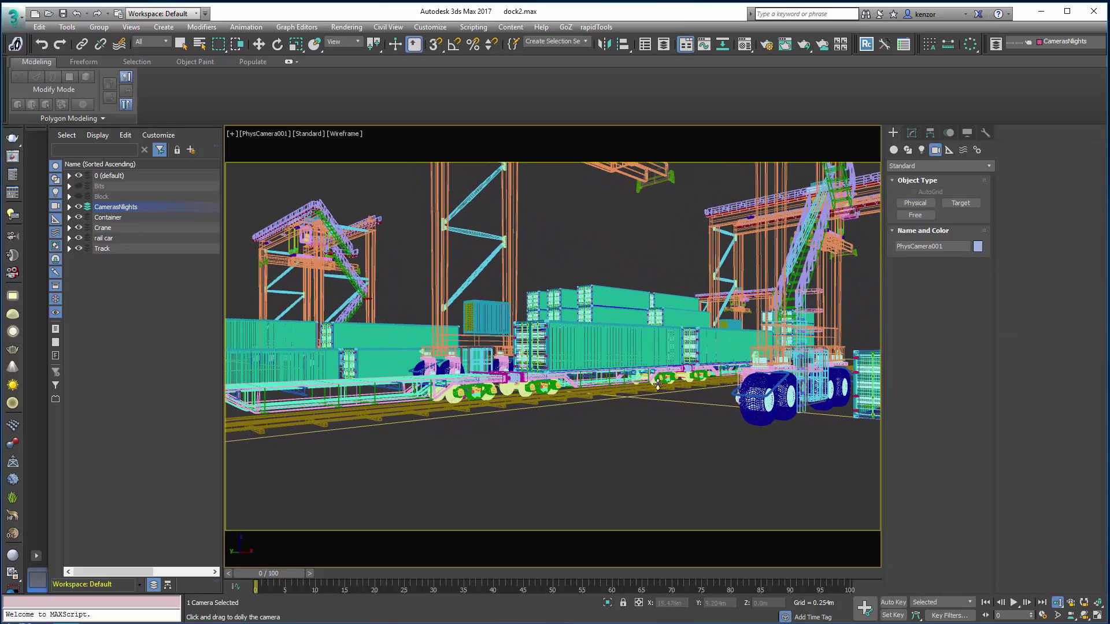
pyautogui.click(1057, 615)
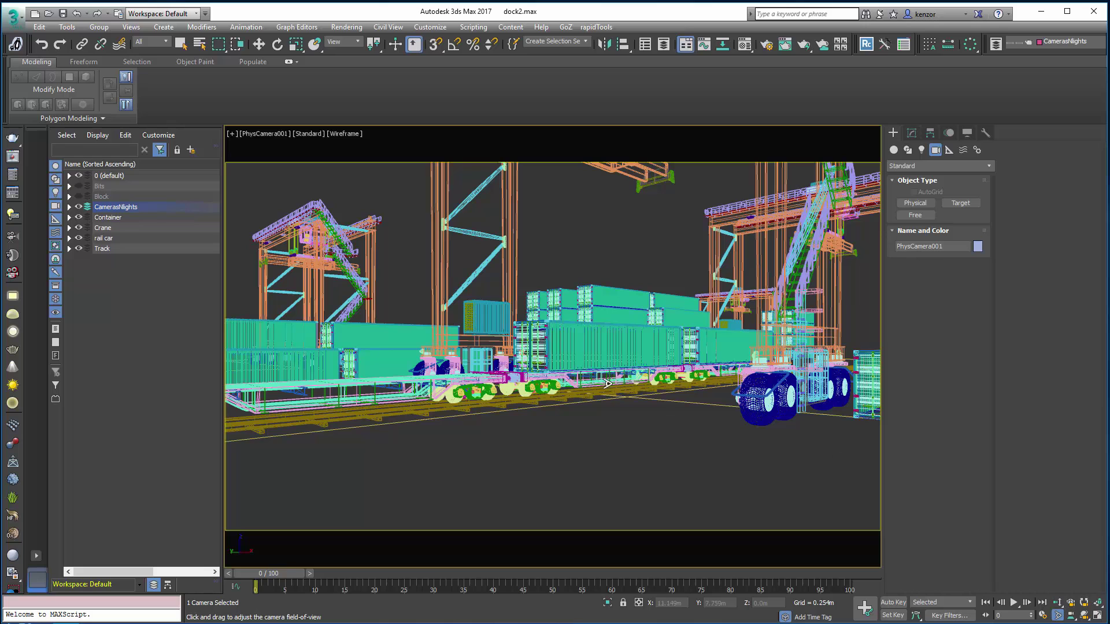
# Set the physical camera's focal length to 32 mm
pyautogui.click(277, 136)
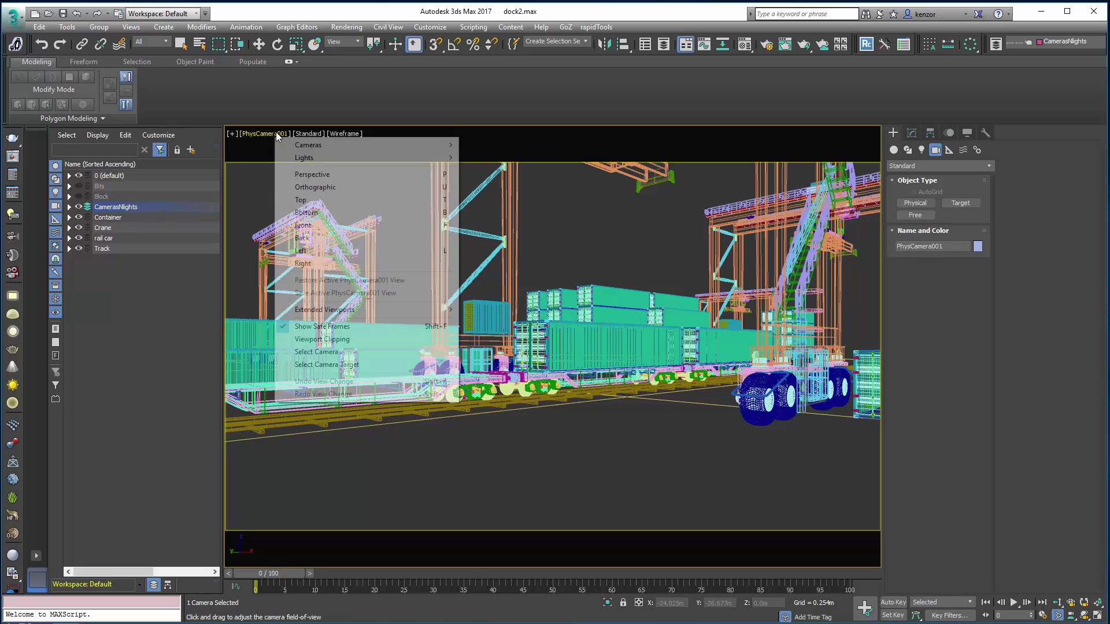
pyautogui.click(312, 352)
pyautogui.click(912, 133)
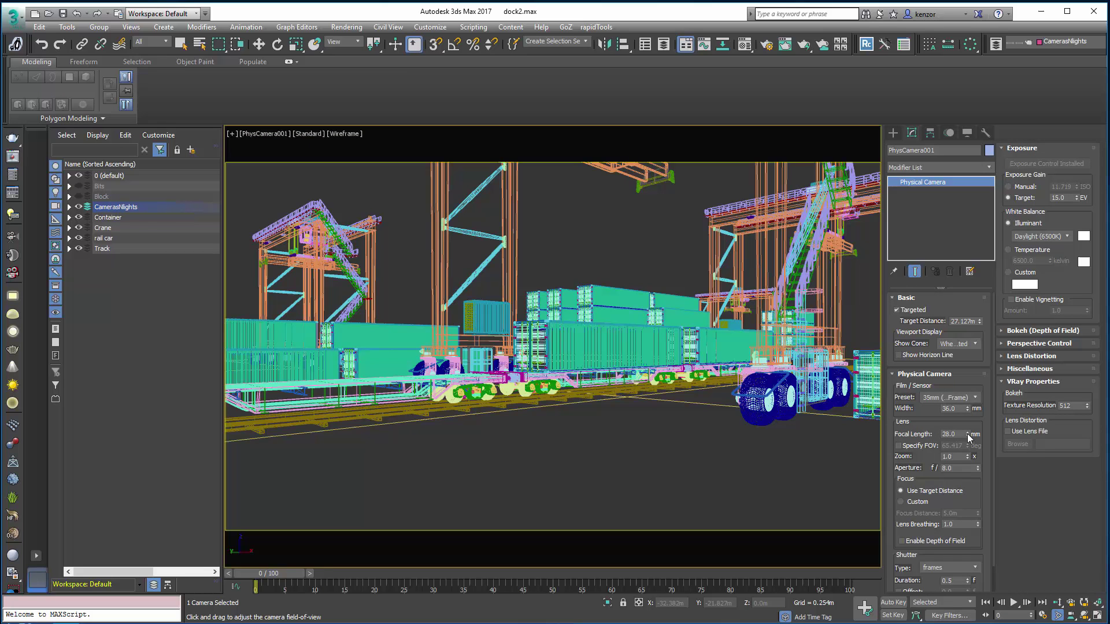
pyautogui.moveTo(966, 433); pyautogui.dragTo(969, 434)
pyautogui.moveTo(729, 350); pyautogui.dragTo(744, 395, button='middle')
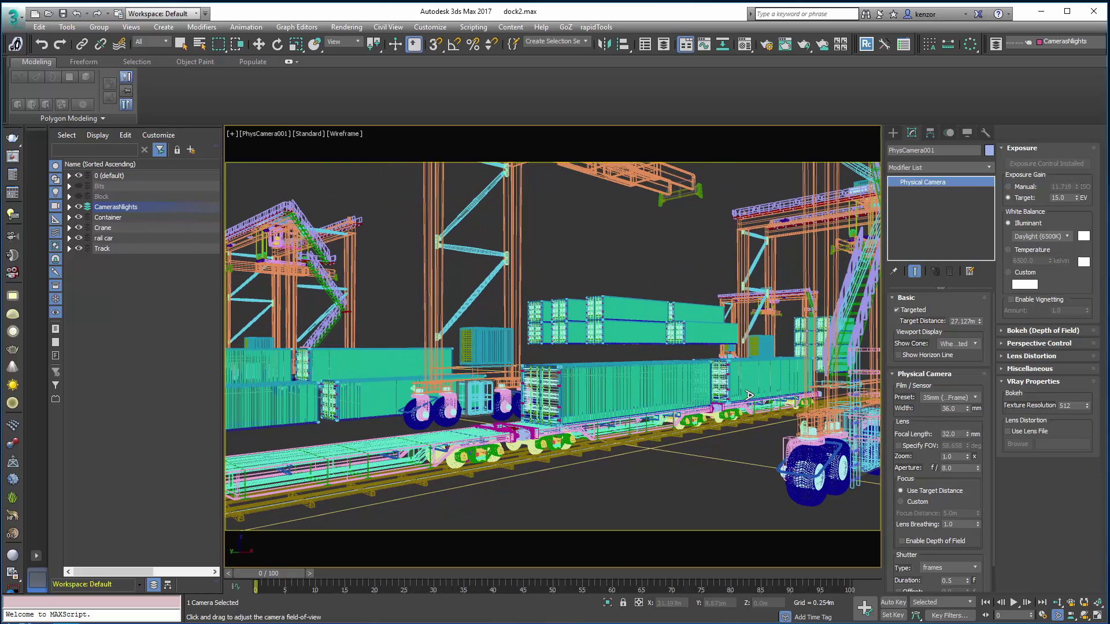
pyautogui.scroll(2, 406, 204)
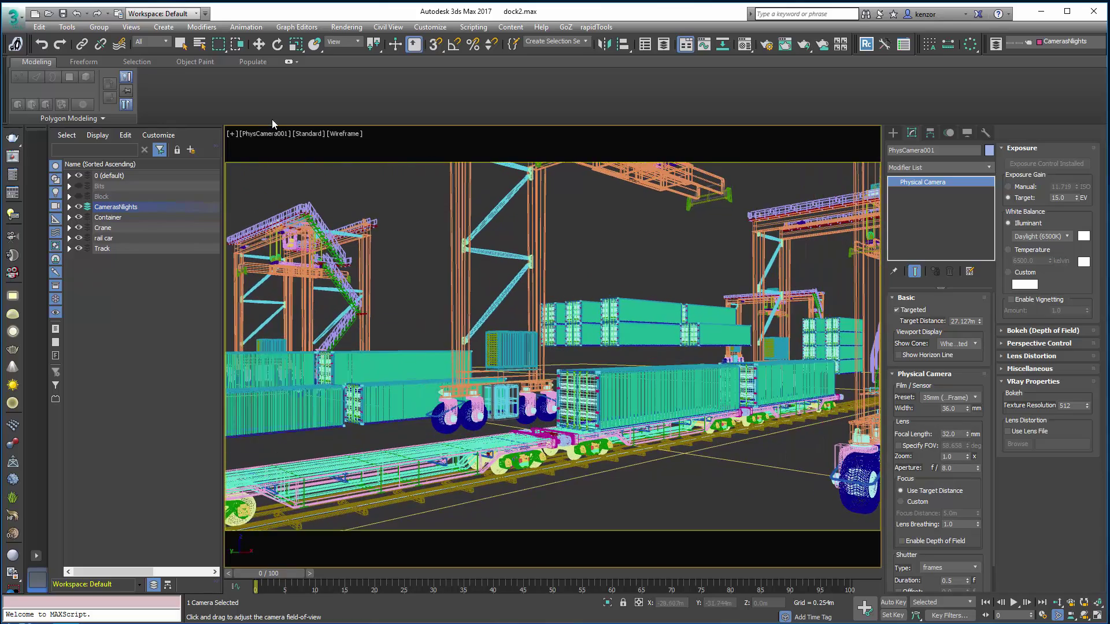
# Select the camera target and move it up so the view tilts toward the cranes
pyautogui.click(268, 135)
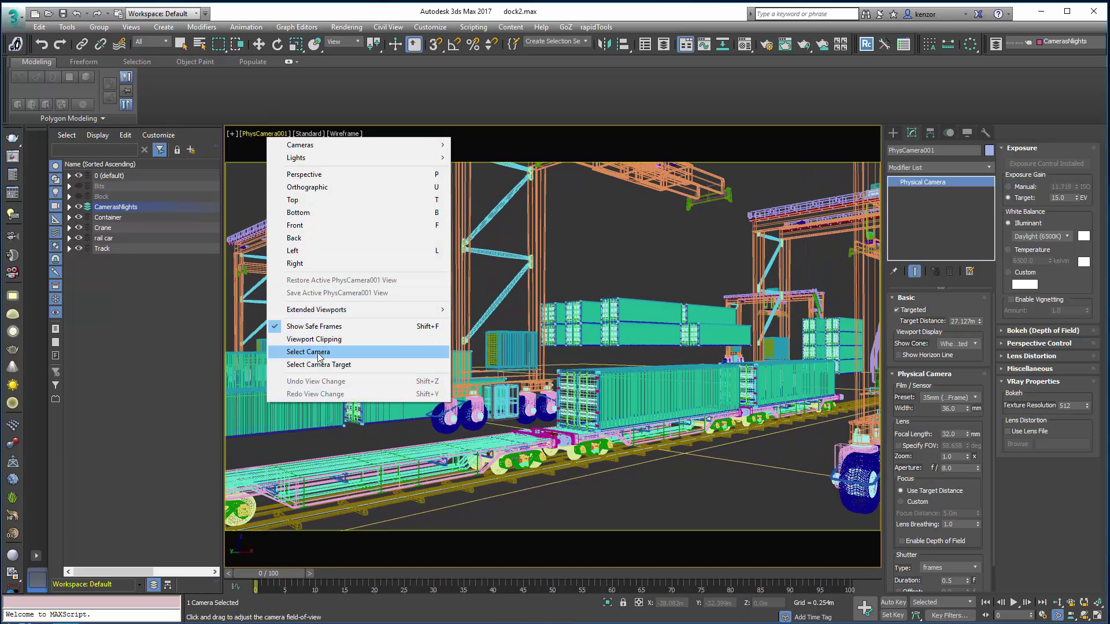
pyautogui.click(321, 364)
pyautogui.press('w')
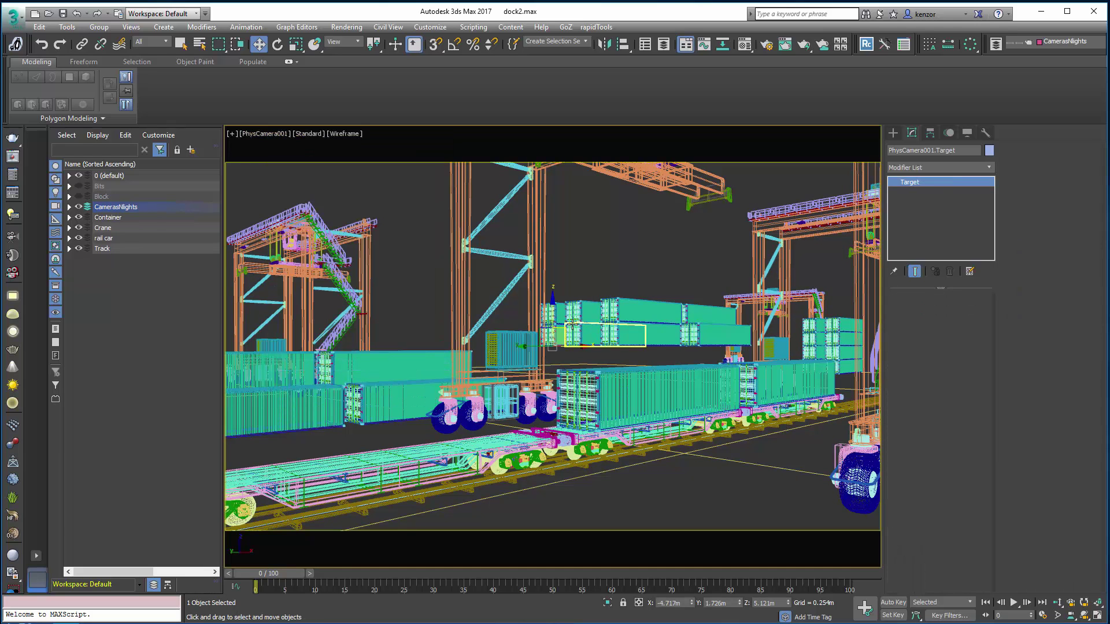
pyautogui.moveTo(561, 333); pyautogui.dragTo(581, 274)
pyautogui.moveTo(643, 283); pyautogui.dragTo(630, 282, button='middle')
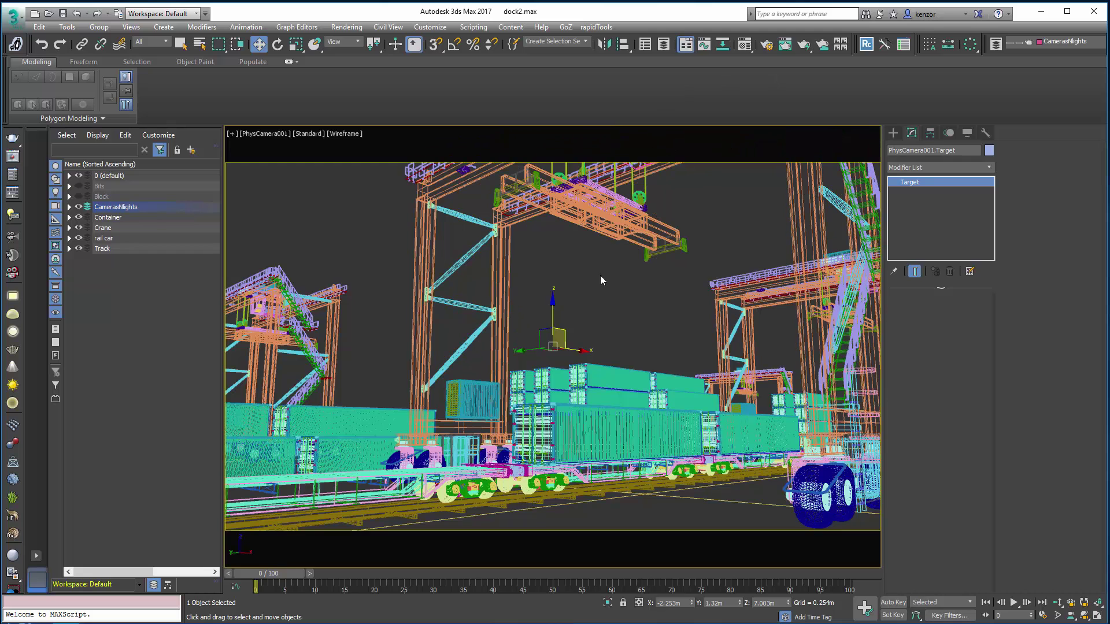
# Create a Sun Positioner in the Top view, sizing its compass rose over the dock
pyautogui.press('t')
pyautogui.scroll(-3, 608, 232)
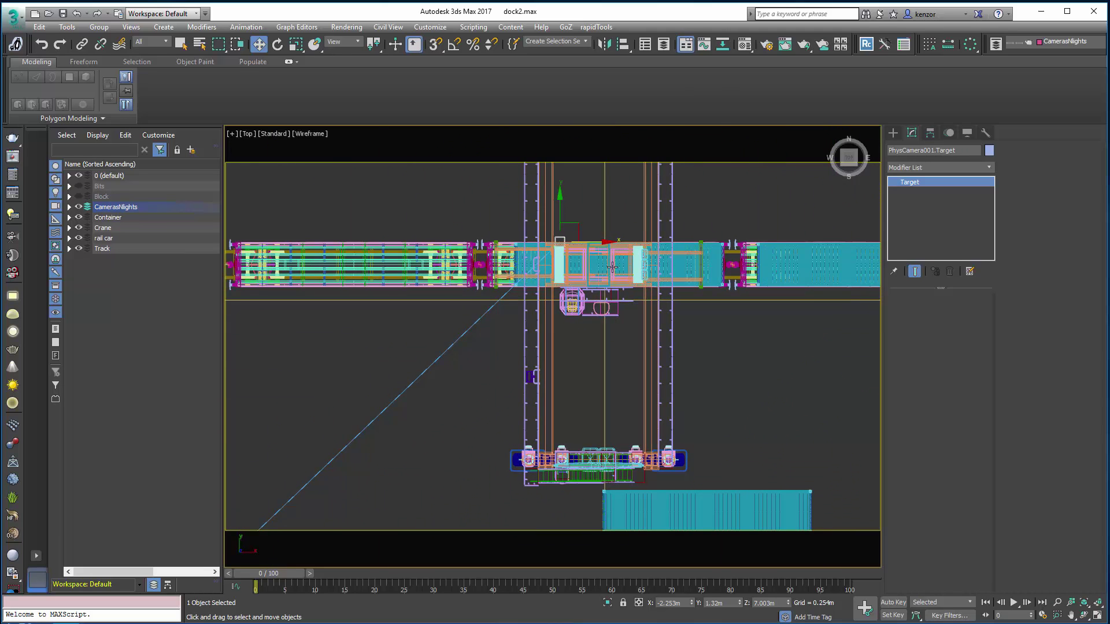
pyautogui.scroll(2, 623, 233)
pyautogui.scroll(-4, 623, 234)
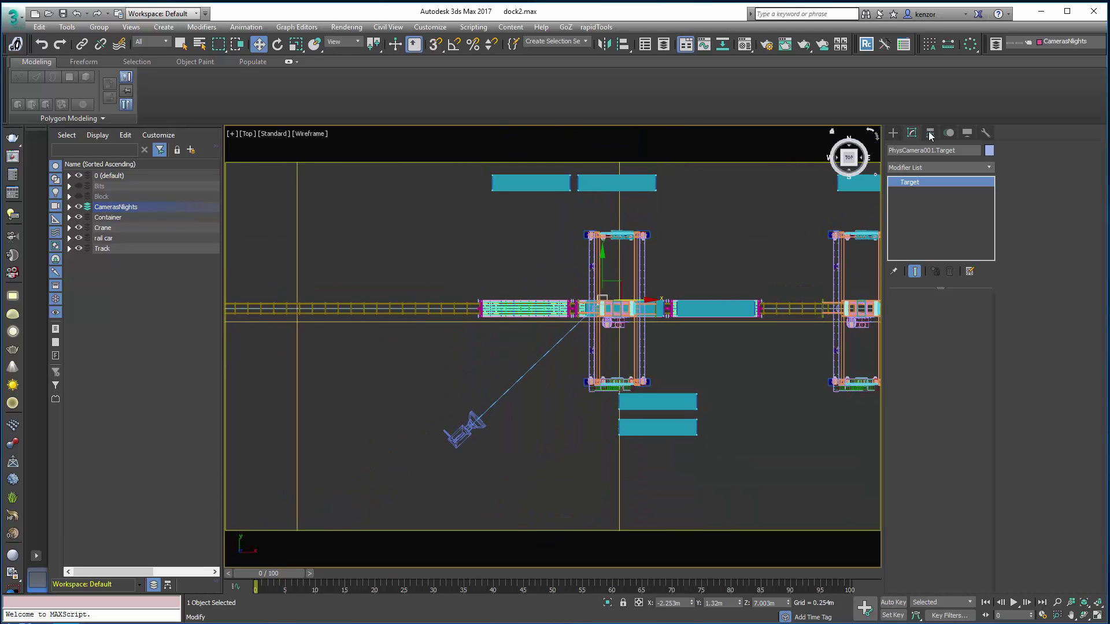
pyautogui.click(894, 133)
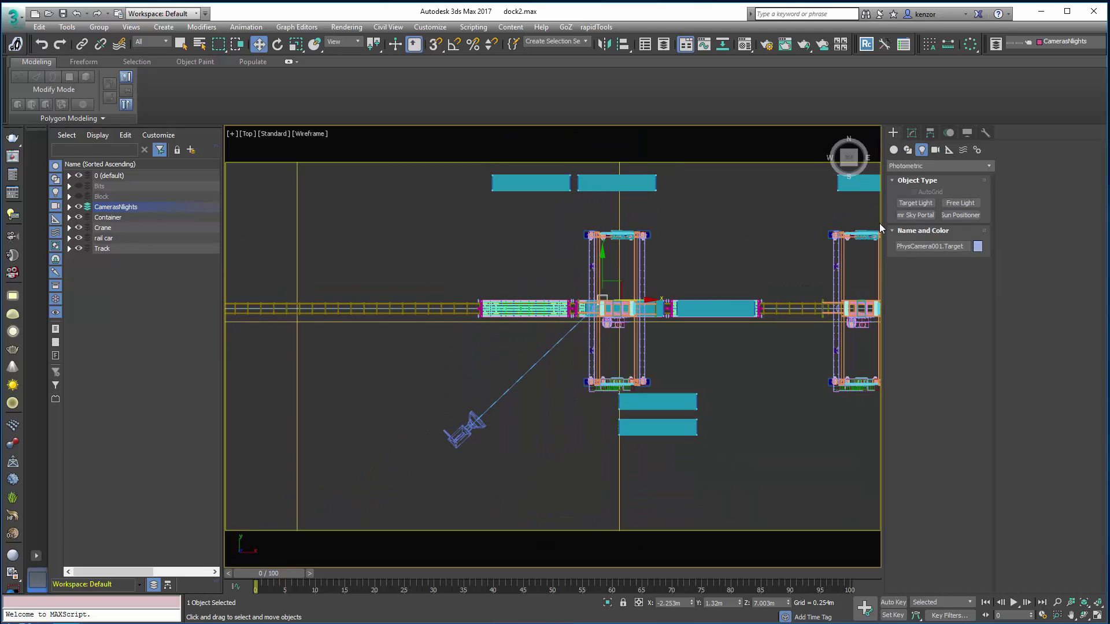
pyautogui.click(957, 215)
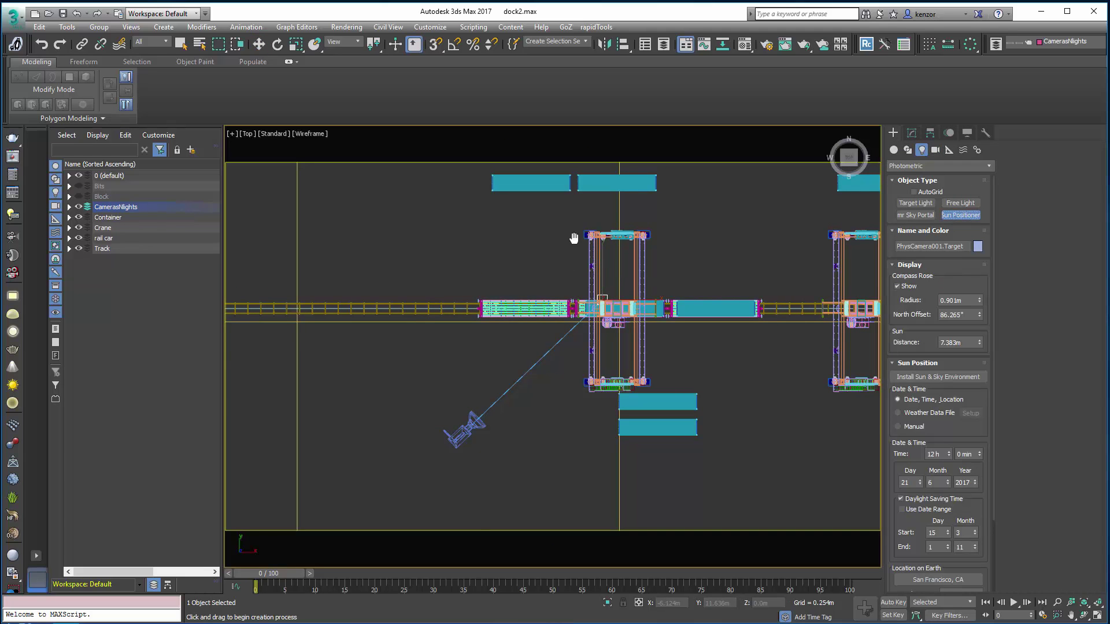
pyautogui.moveTo(575, 240); pyautogui.dragTo(579, 295, button='middle')
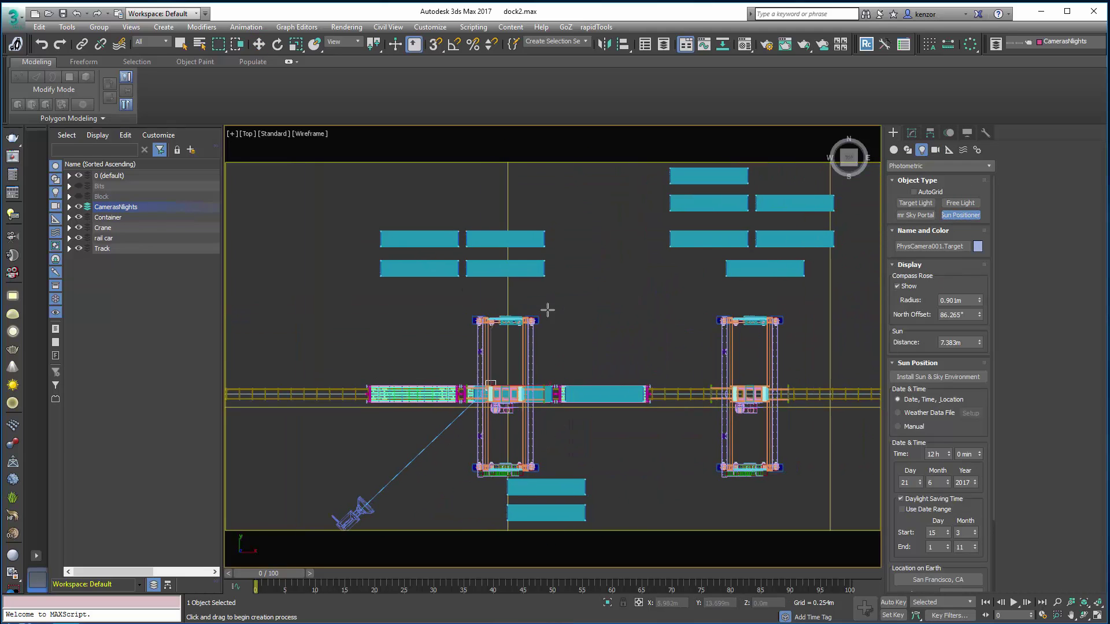
pyautogui.click(603, 298)
pyautogui.moveTo(603, 298); pyautogui.dragTo(605, 231)
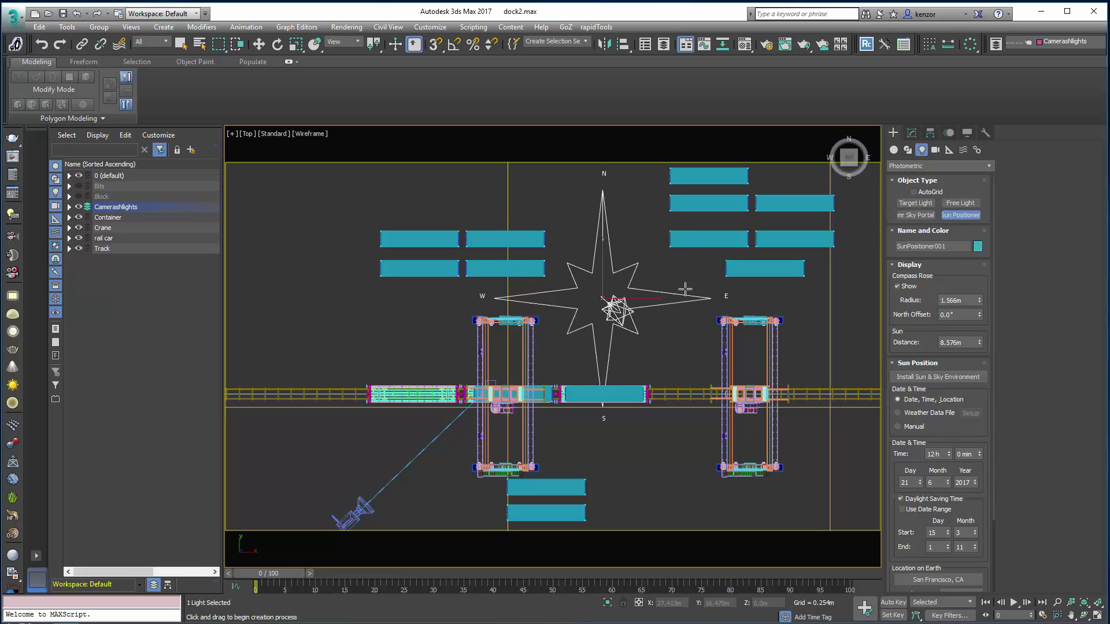
pyautogui.click(811, 357)
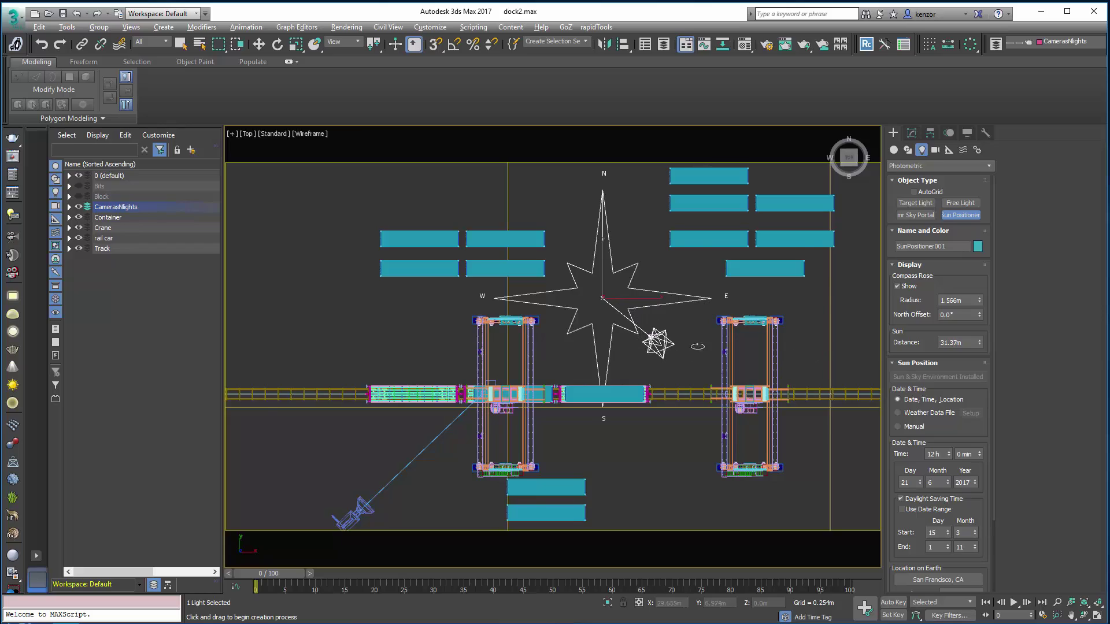
# Tilt into an angled view and show SunPositioner001's settings in the Modify panel
pyautogui.keyDown('alt'); pyautogui.moveTo(691, 346); pyautogui.dragTo(641, 348, button='middle'); pyautogui.keyUp('alt')
pyautogui.press('w')
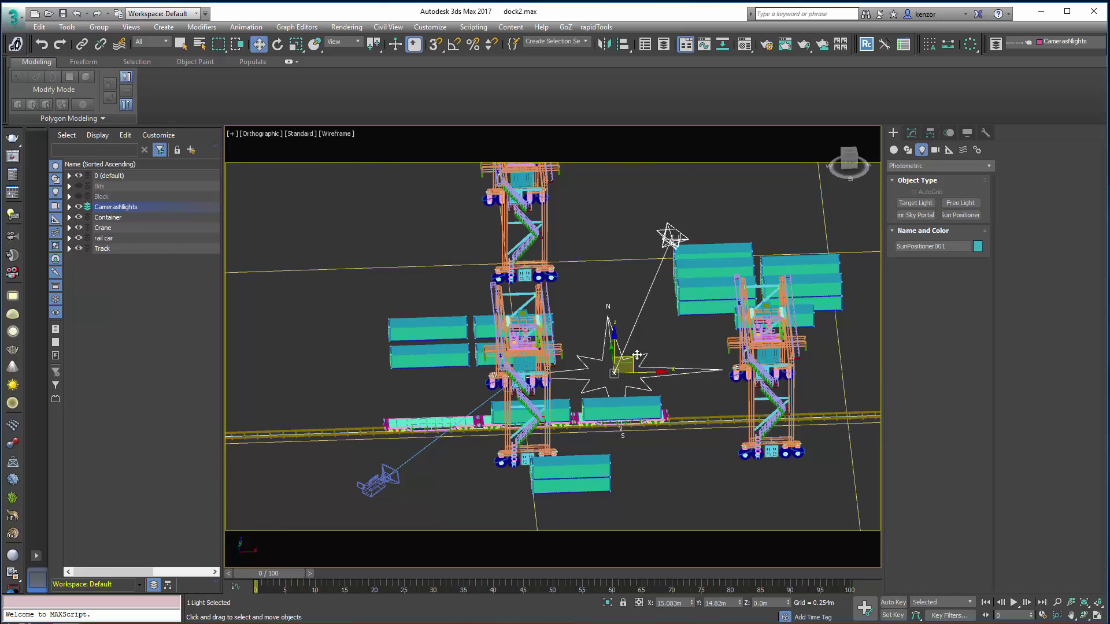
pyautogui.click(911, 133)
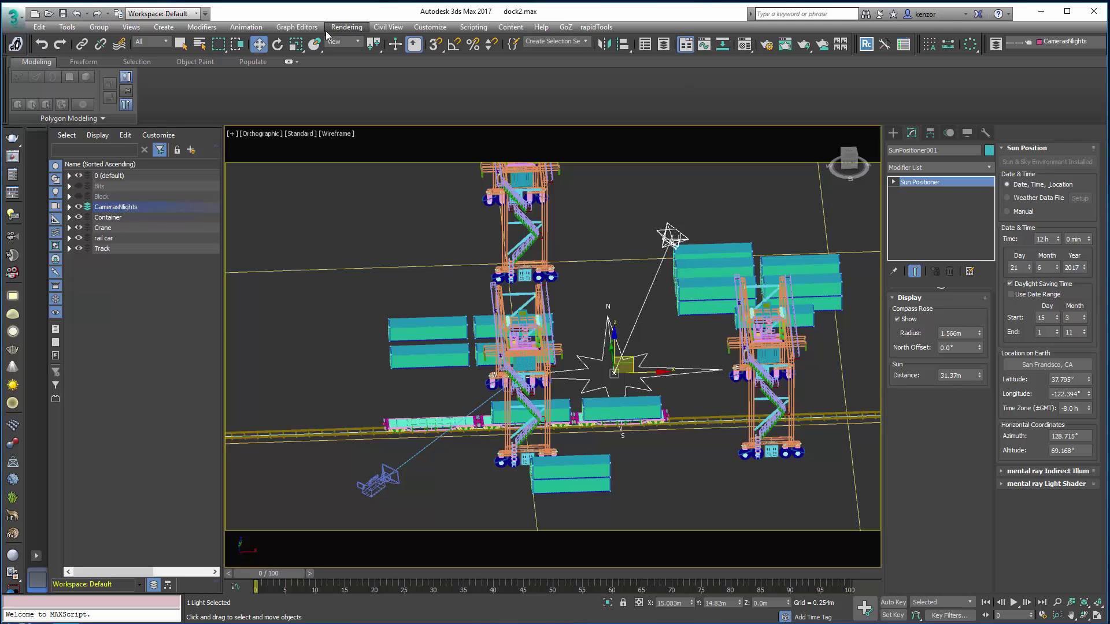
# Open Environment and Effects, centre it over the viewport, and open the Material Editor
pyautogui.click(345, 26)
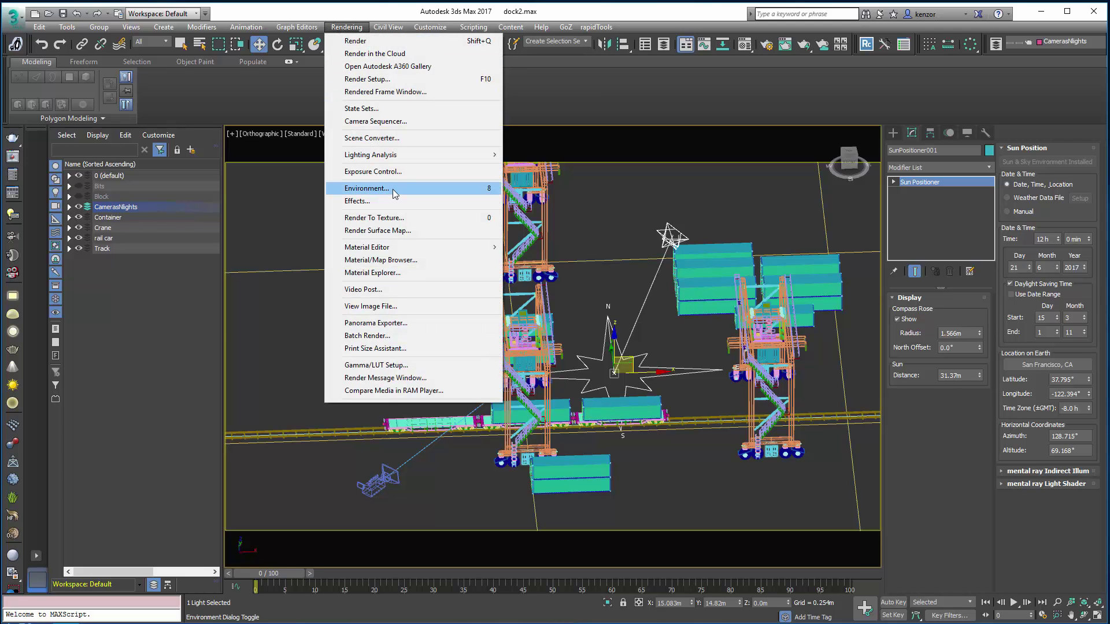
pyautogui.click(390, 189)
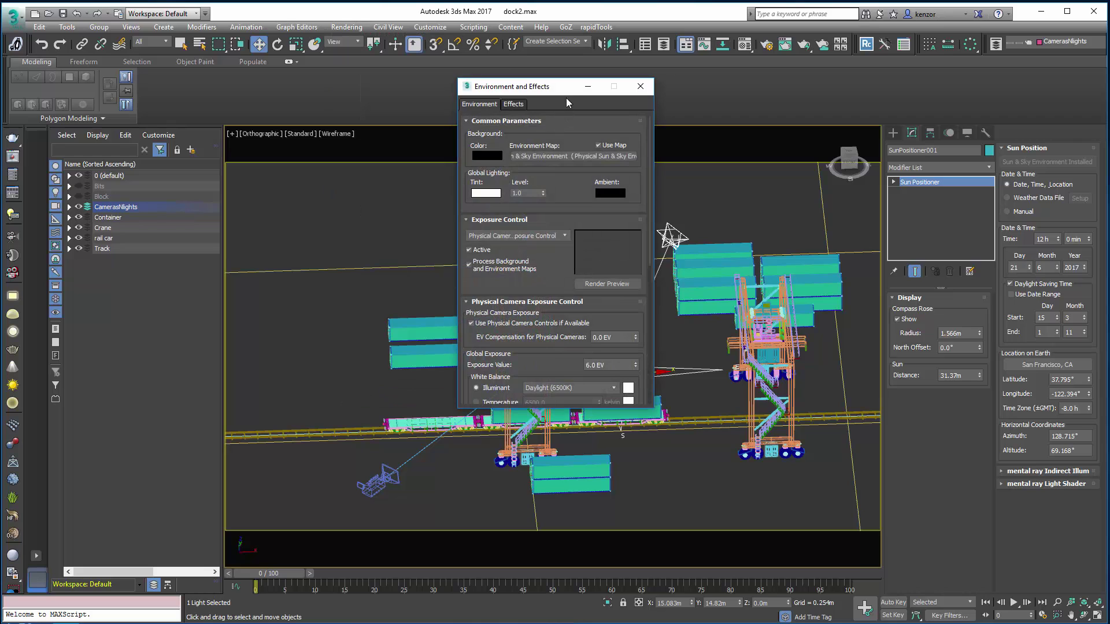
pyautogui.moveTo(566, 102); pyautogui.dragTo(311, 139)
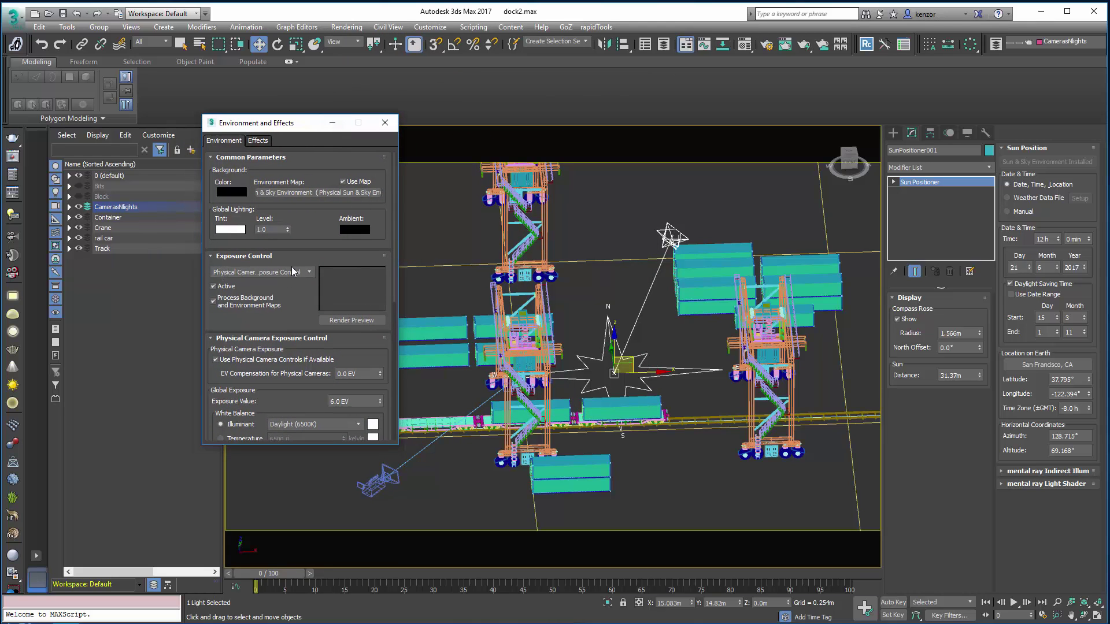
pyautogui.click(377, 477)
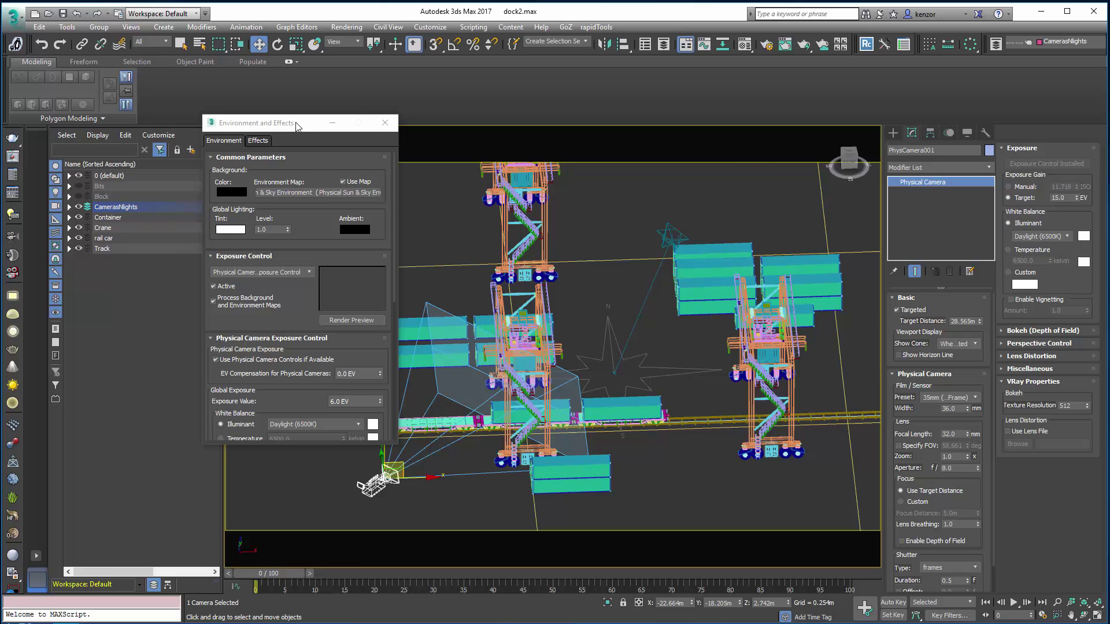
pyautogui.moveTo(309, 127); pyautogui.dragTo(559, 118)
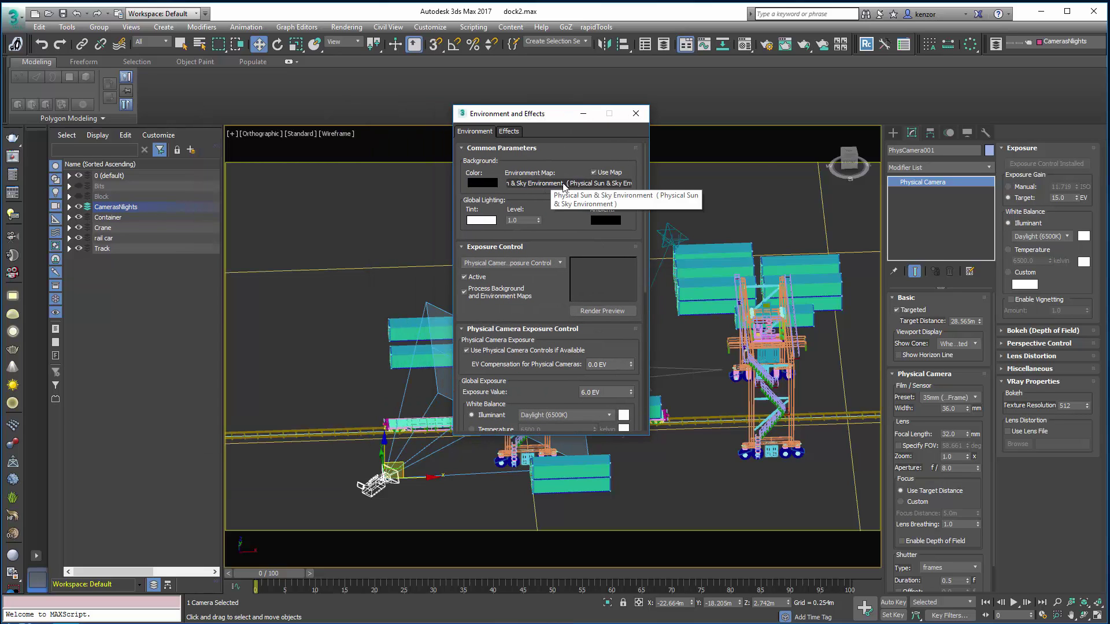
pyautogui.click(742, 45)
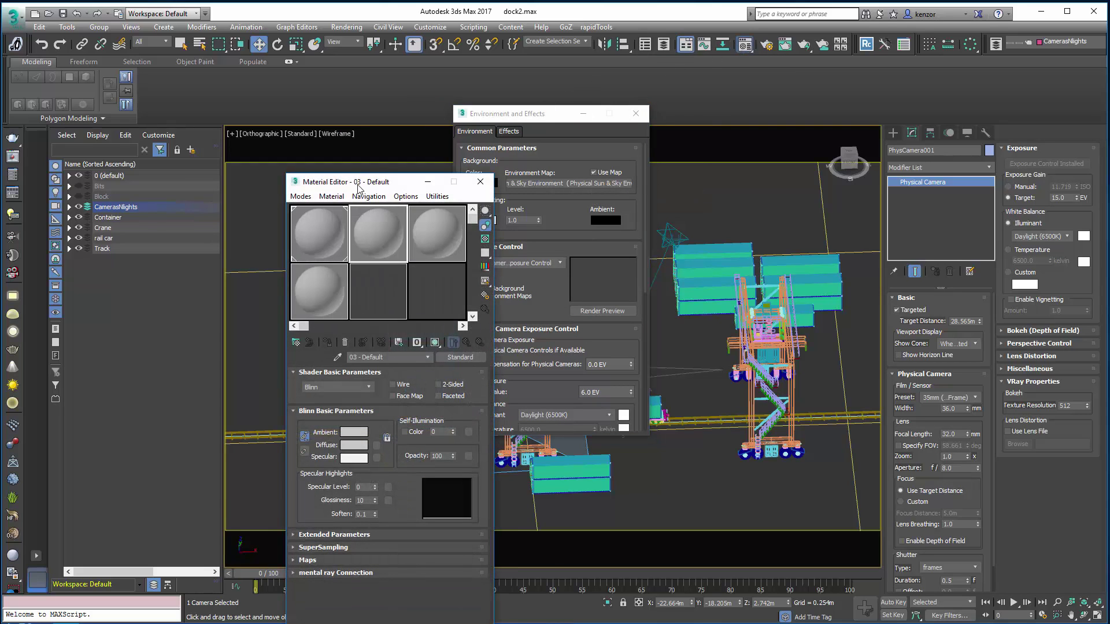
# Load the Physical Sun & Sky environment map into a Material Editor slot as an instance
pyautogui.moveTo(341, 183); pyautogui.dragTo(266, 153)
pyautogui.moveTo(556, 183); pyautogui.dragTo(300, 207)
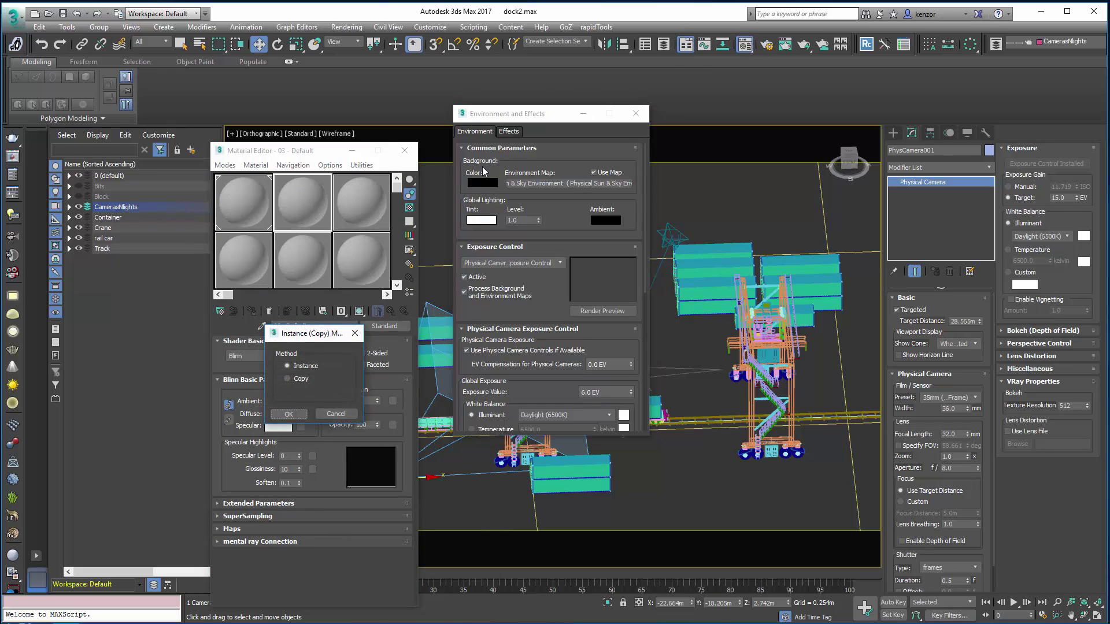
pyautogui.click(289, 415)
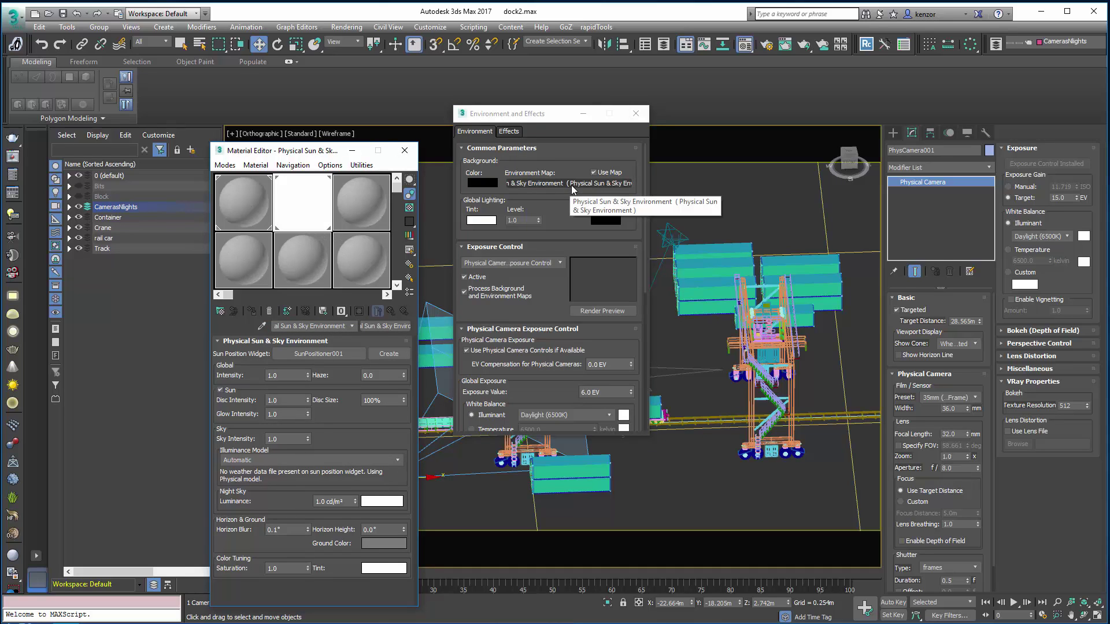
pyautogui.moveTo(304, 152); pyautogui.dragTo(239, 135)
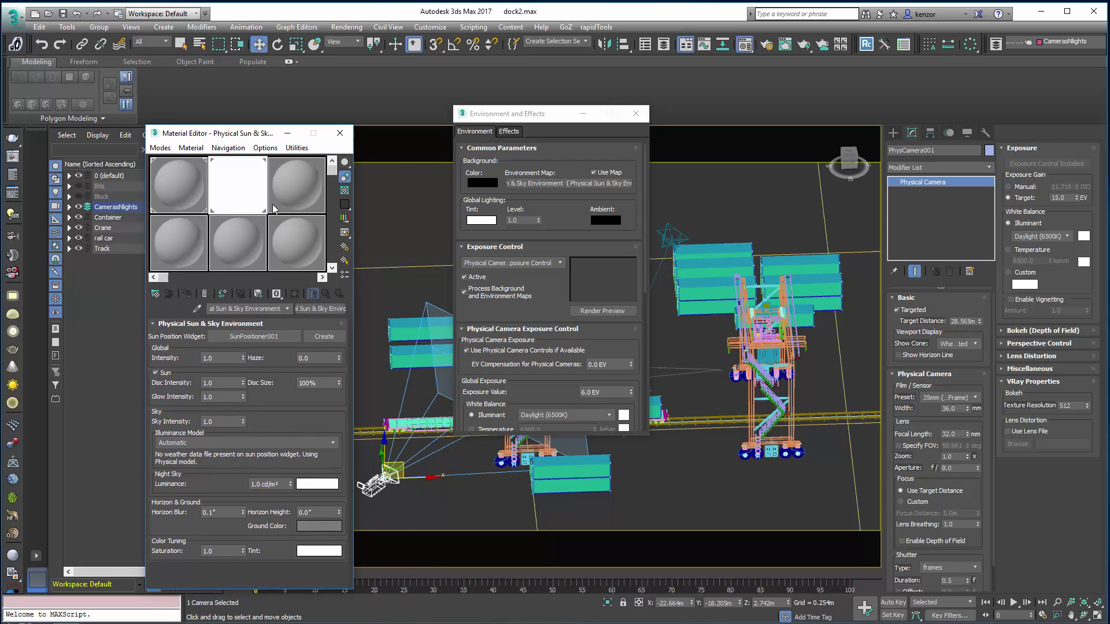
pyautogui.moveTo(240, 138); pyautogui.dragTo(223, 120)
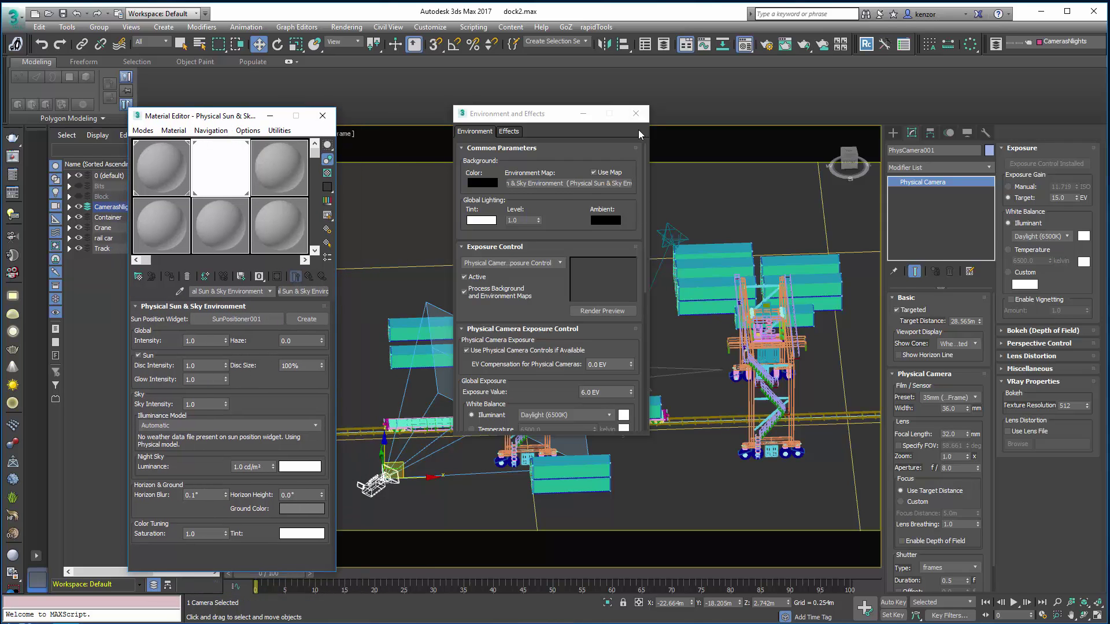
# Render a test frame through PhysCamera001, then close the rendered image
pyautogui.moveTo(541, 115); pyautogui.dragTo(948, 106)
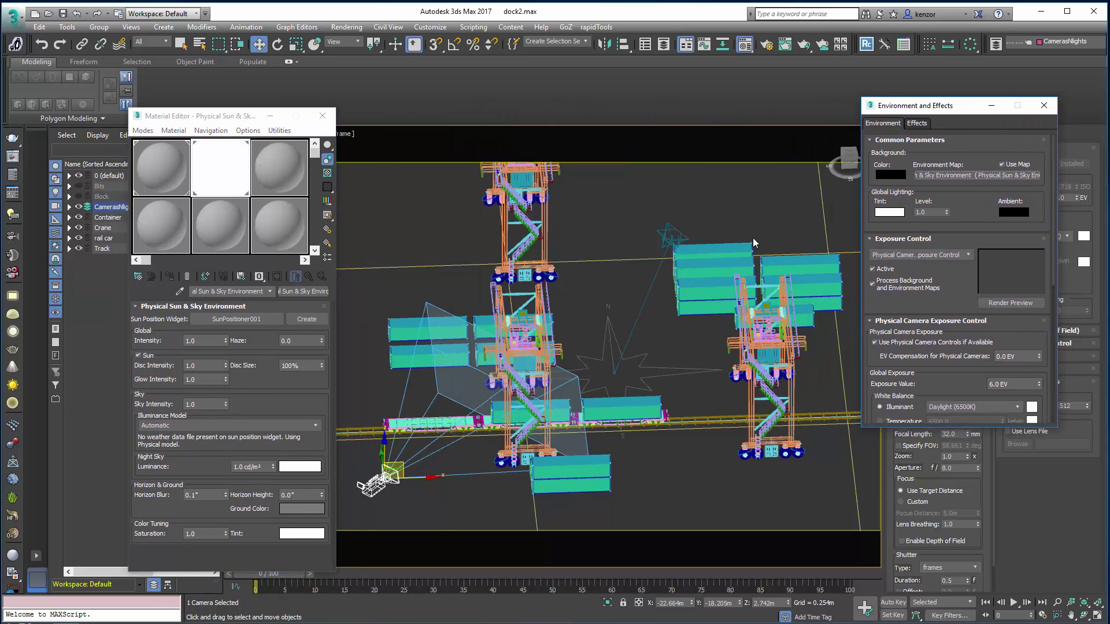
pyautogui.click(701, 194)
pyautogui.press('c')
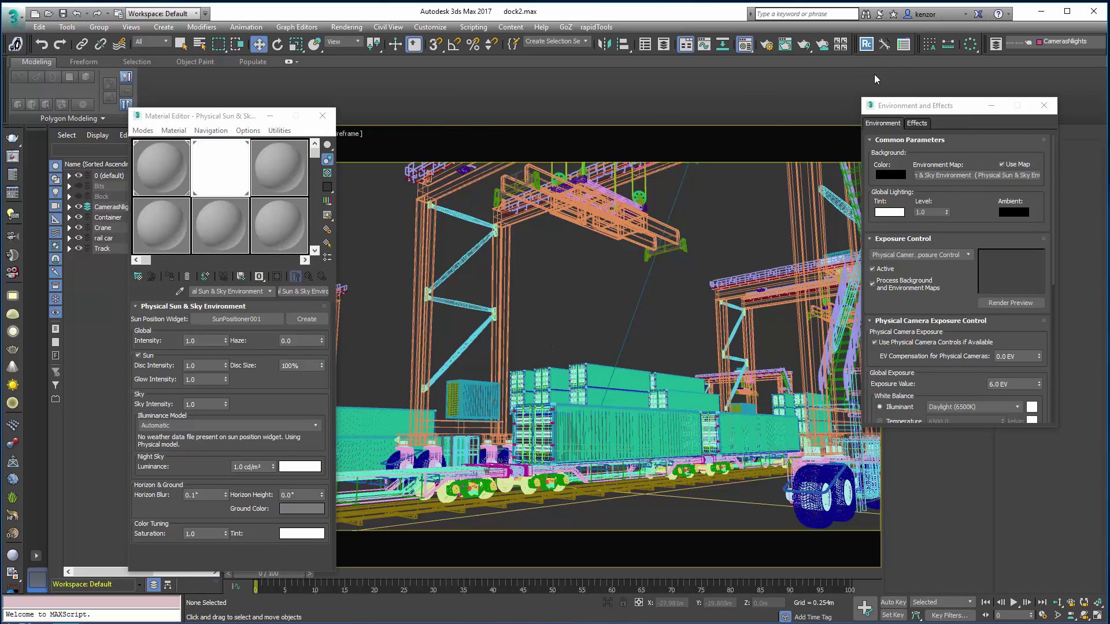
pyautogui.click(785, 44)
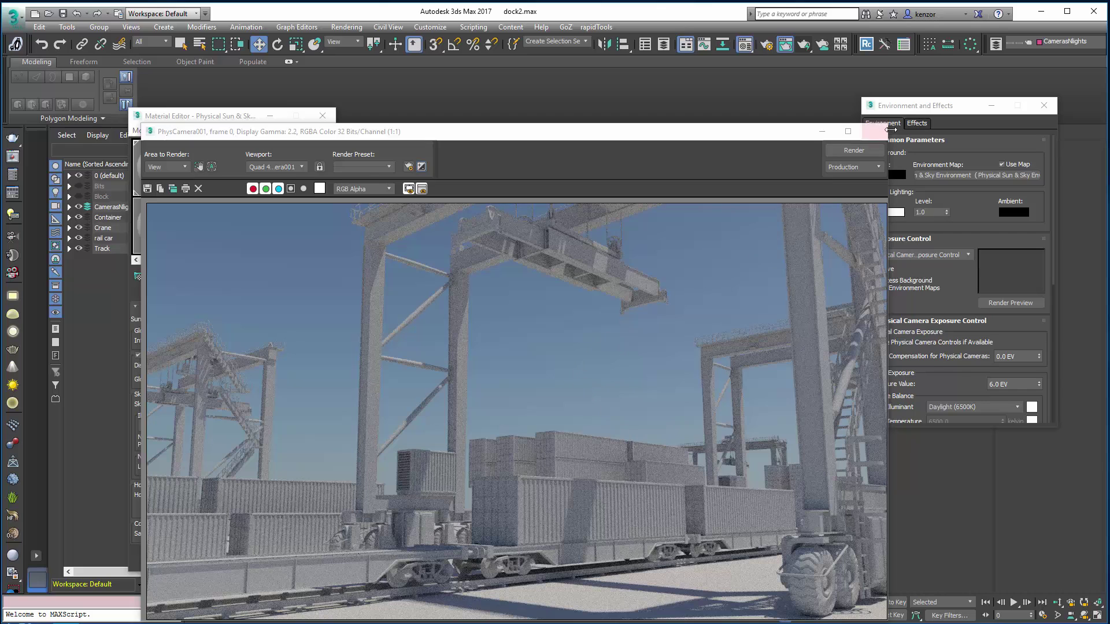
pyautogui.click(874, 131)
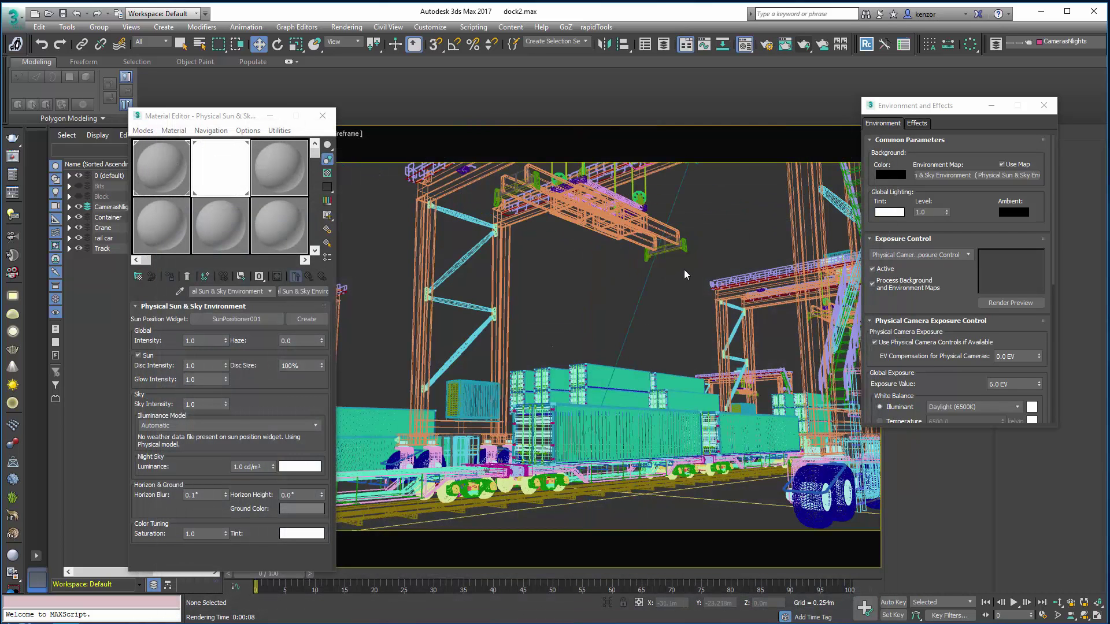
# Rotate the sun positioner's compass around its Z axis in the Top view
pyautogui.press('f')
pyautogui.press('t')
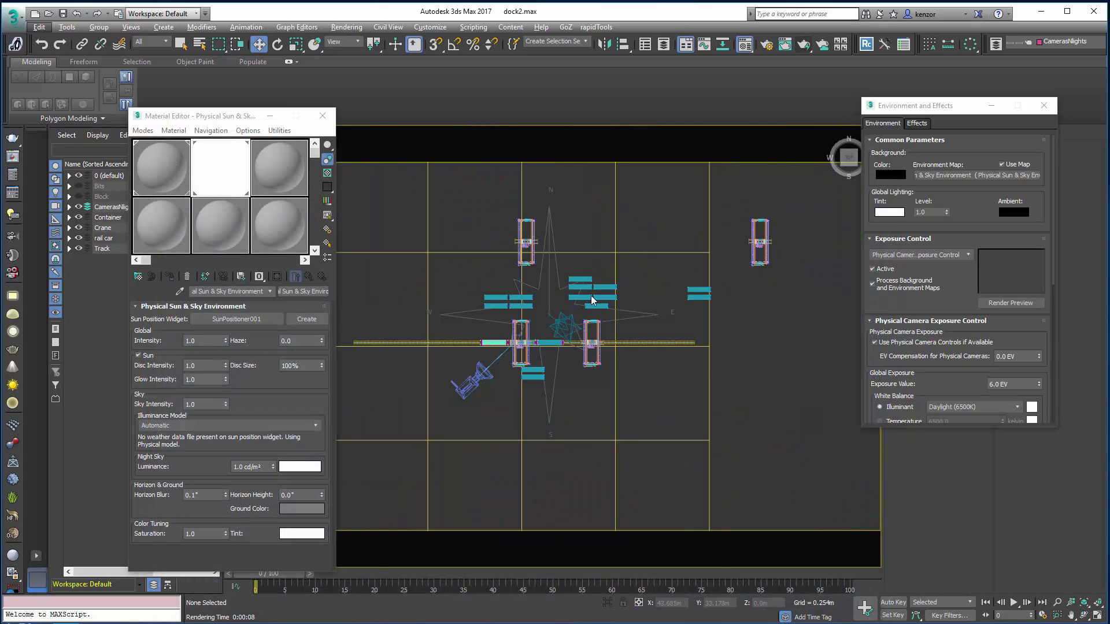
pyautogui.click(561, 289)
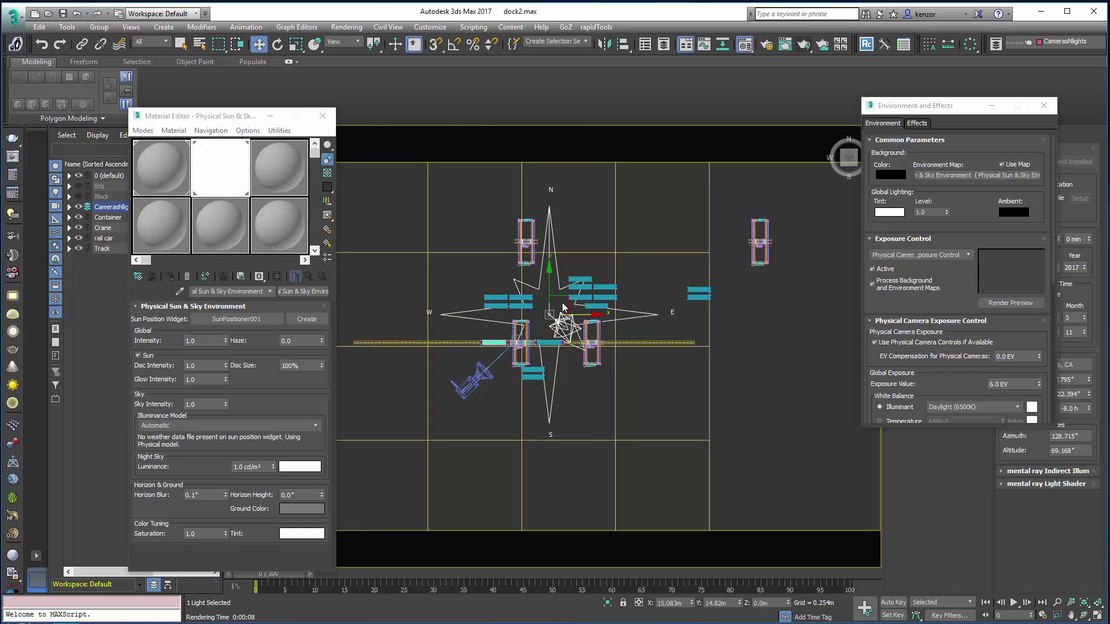
pyautogui.press('e')
pyautogui.moveTo(524, 346); pyautogui.dragTo(680, 327)
pyautogui.keyDown('alt'); pyautogui.moveTo(659, 312); pyautogui.dragTo(658, 249, button='middle'); pyautogui.keyUp('alt')
# Set Sun Position to Manual with altitude 27.973° and azimuth 147.701°
pyautogui.click(1044, 105)
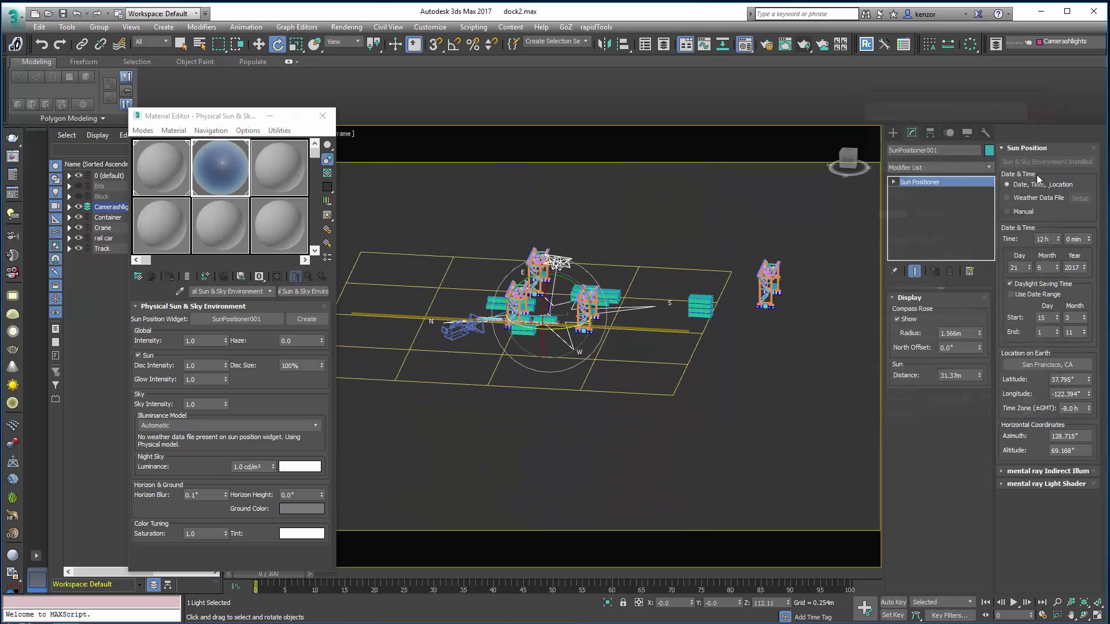
pyautogui.click(1076, 451)
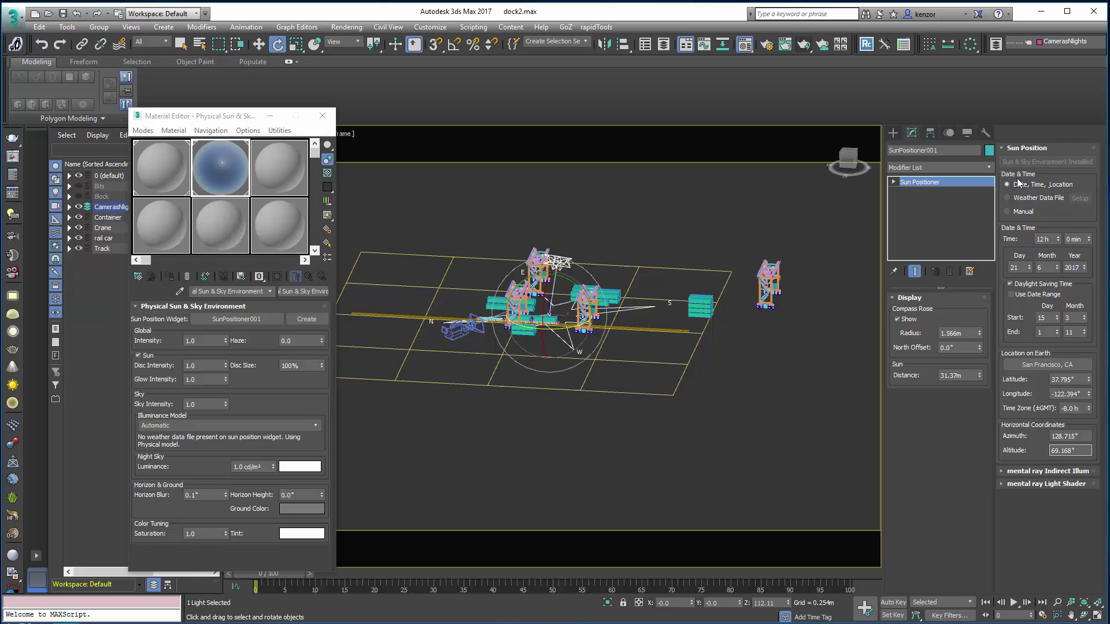
pyautogui.click(1023, 213)
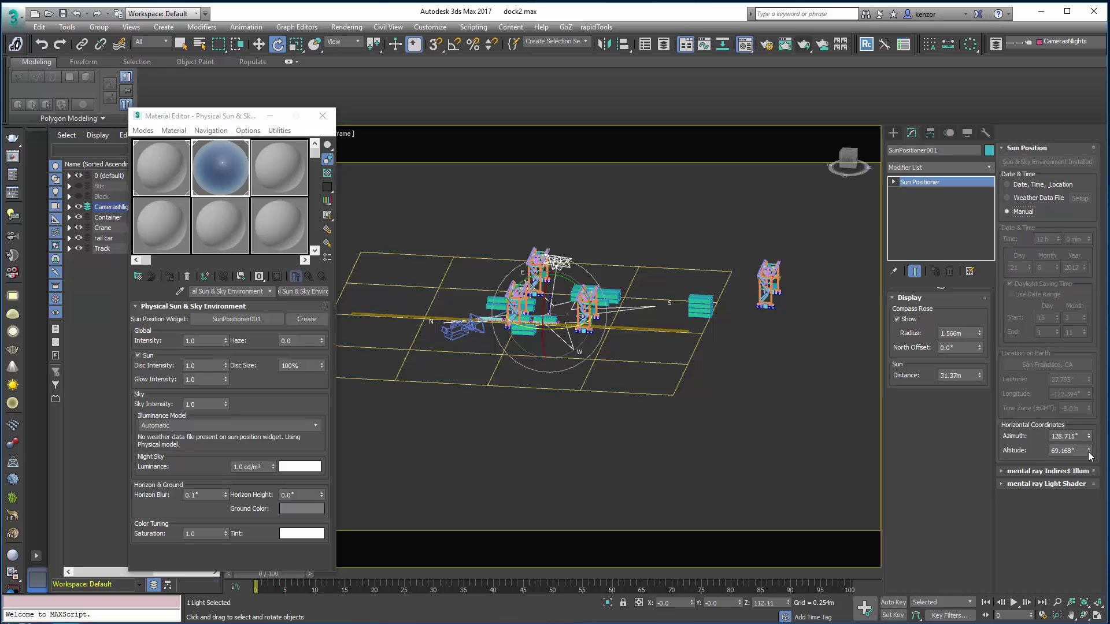
pyautogui.moveTo(1090, 456); pyautogui.dragTo(1086, 503)
pyautogui.moveTo(1089, 438); pyautogui.dragTo(1087, 428)
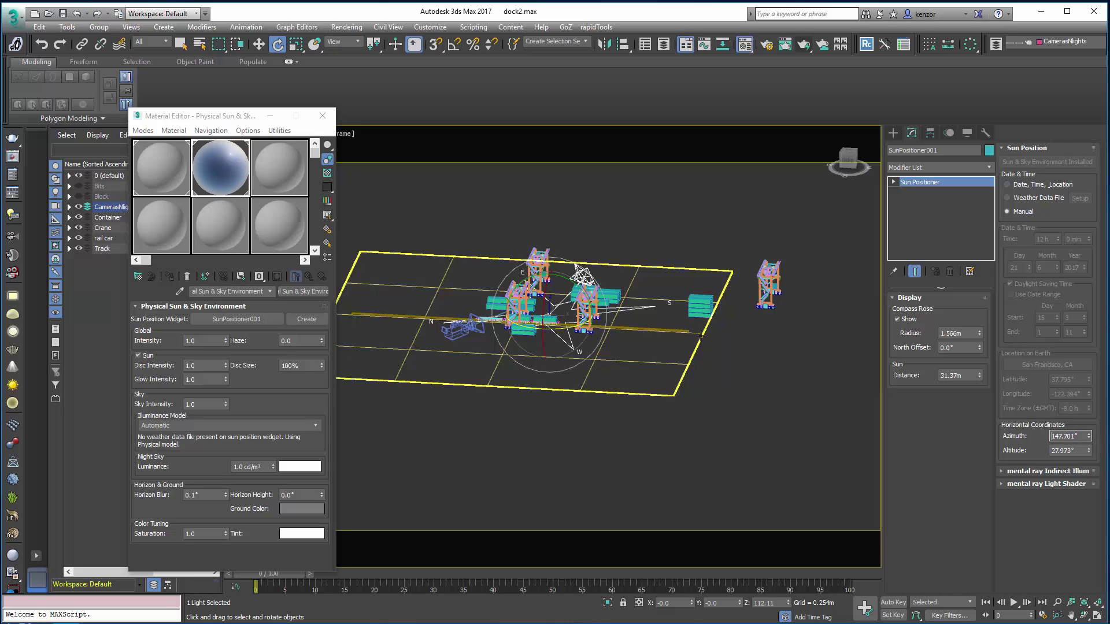
# Render the camera view again with the lowered sun and move the frame window aside
pyautogui.click(717, 236)
pyautogui.press('c')
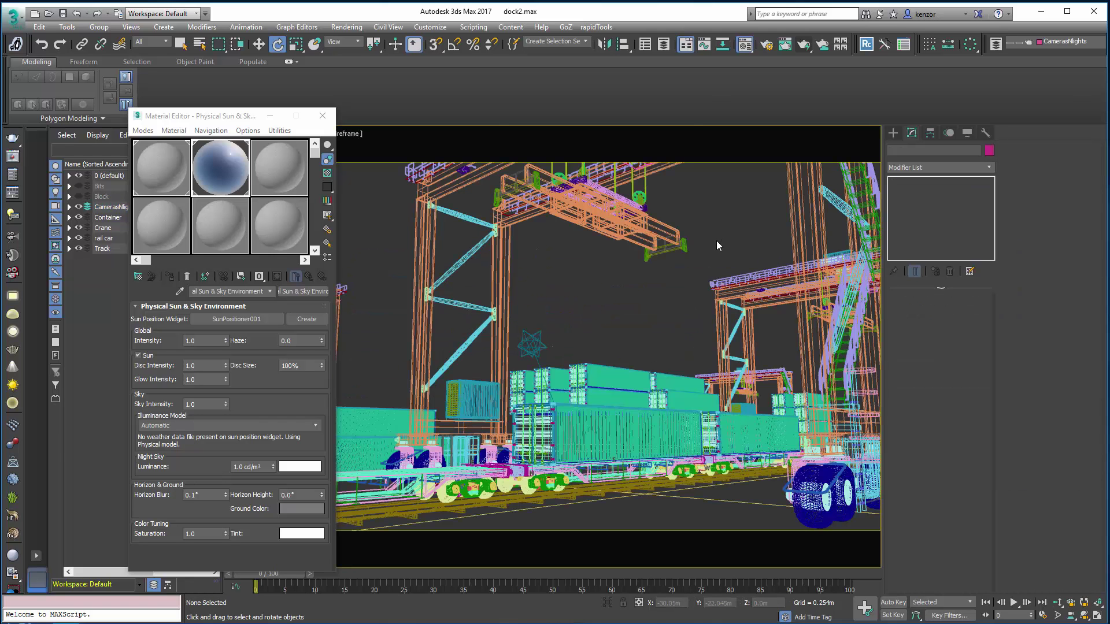
pyautogui.click(803, 47)
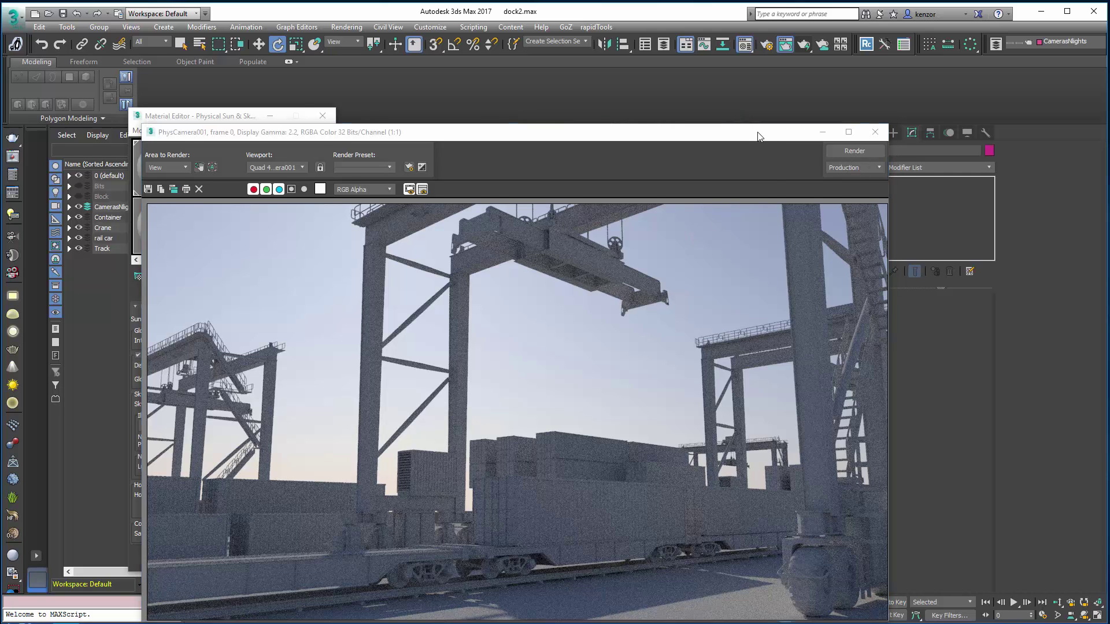
pyautogui.moveTo(761, 137); pyautogui.dragTo(690, 381)
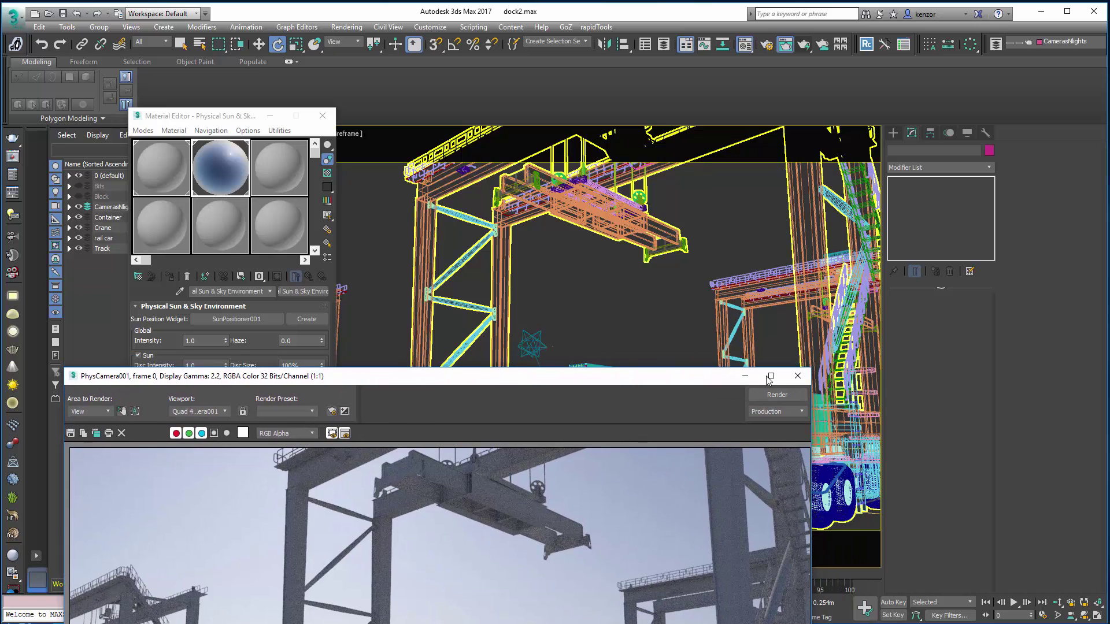
# Rotate SunPositioner001's compass by about 5 degrees
pyautogui.click(804, 377)
pyautogui.scroll(-6, 627, 342)
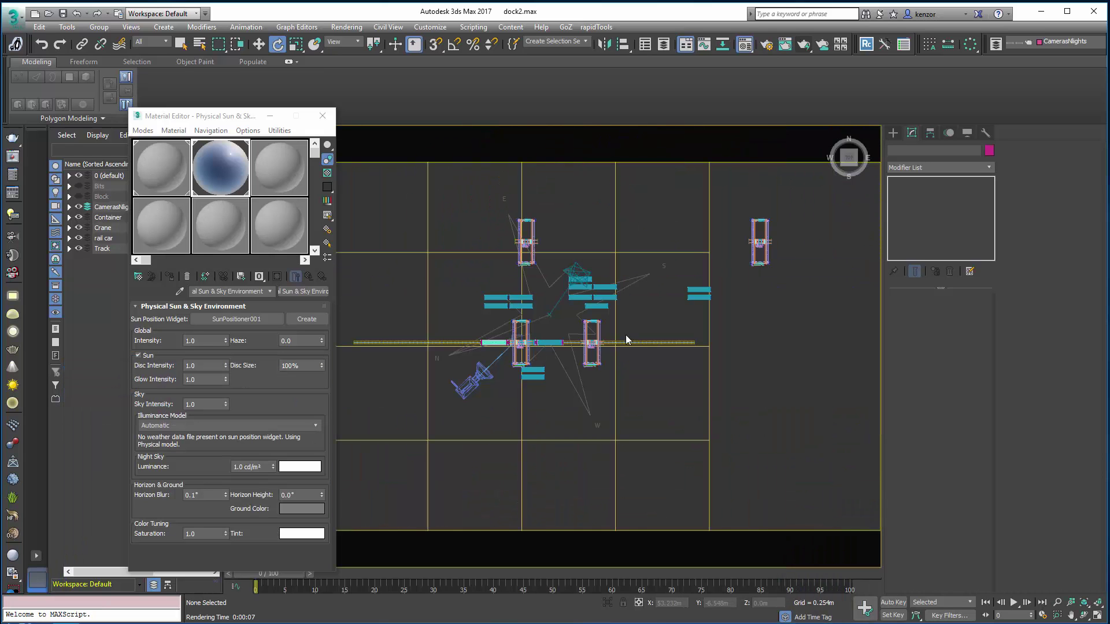
pyautogui.click(578, 315)
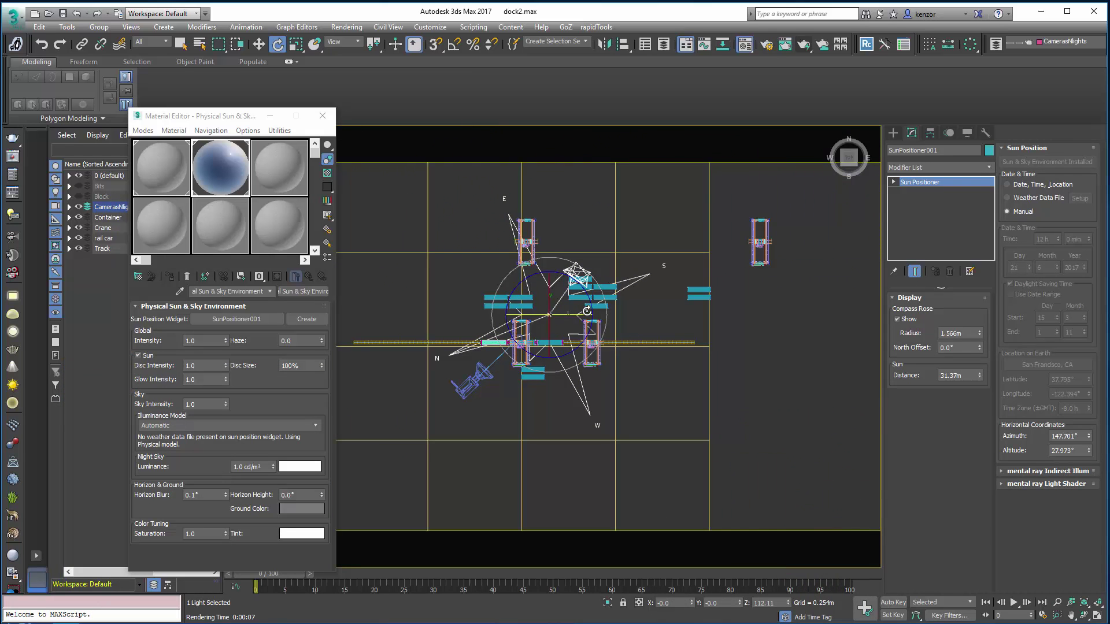
pyautogui.moveTo(591, 301); pyautogui.dragTo(593, 313)
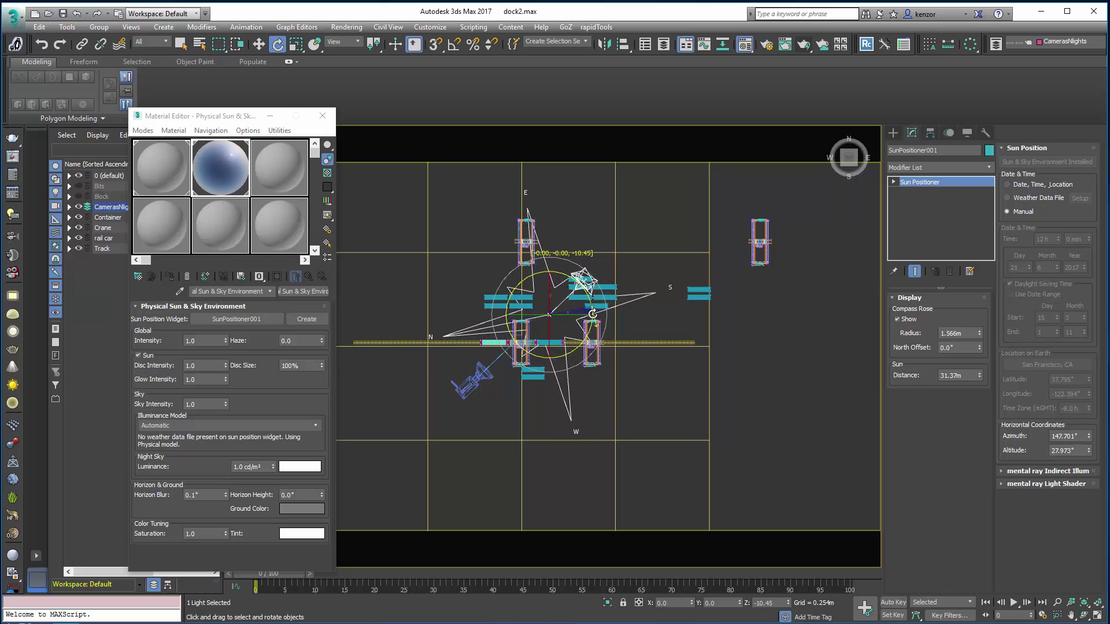
pyautogui.scroll(5, 565, 279)
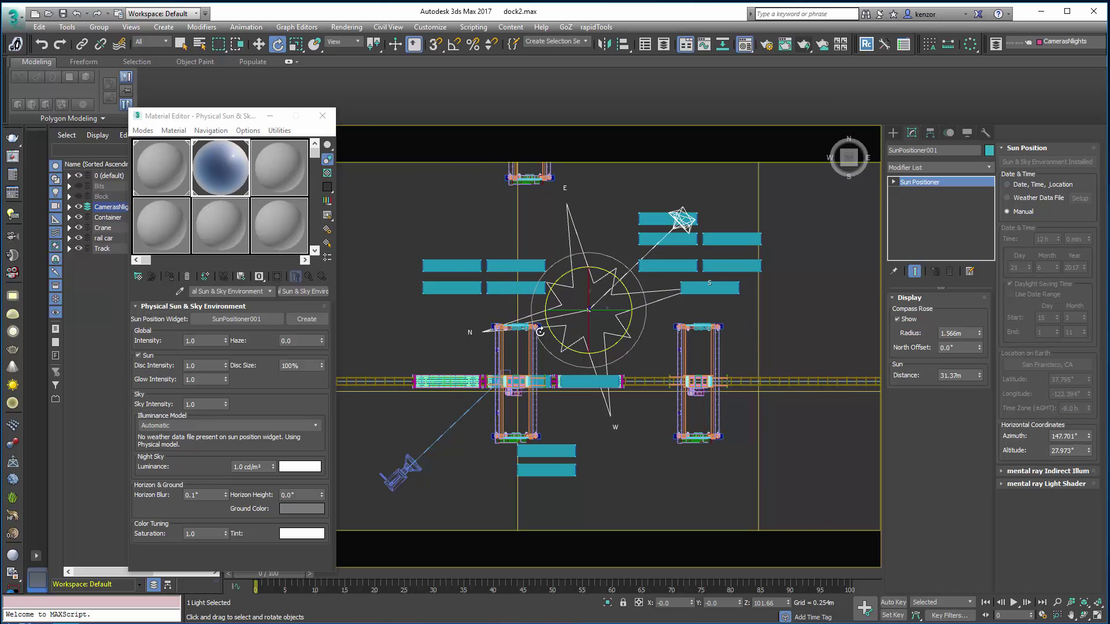
# Render from PhysCamera001 and arrange the render and Sun & Sky settings side by side
pyautogui.click(773, 315)
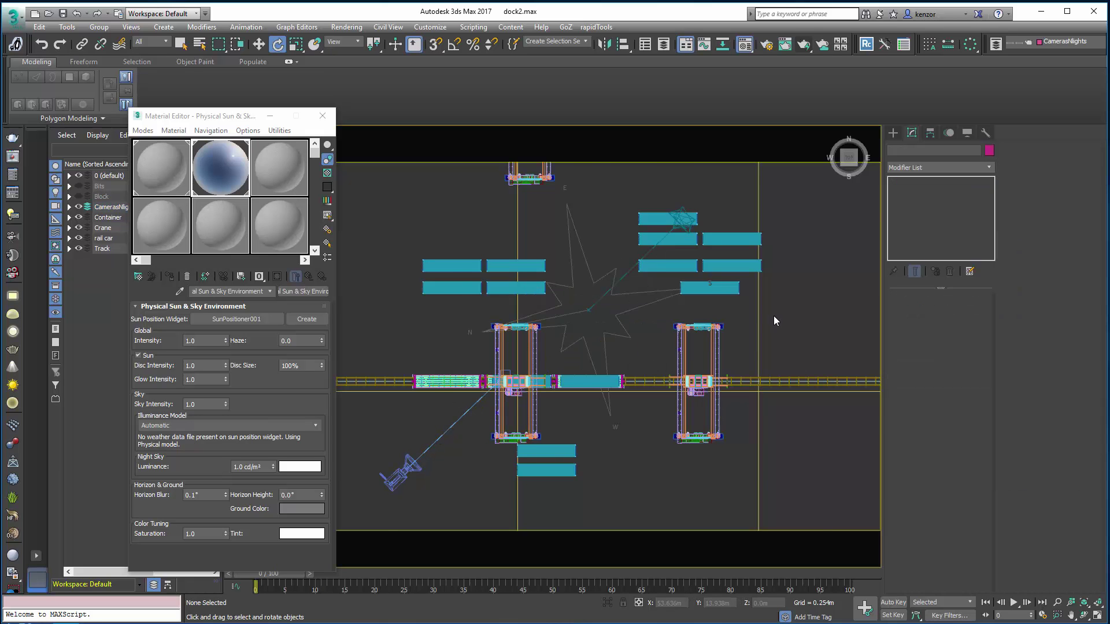
pyautogui.press('c')
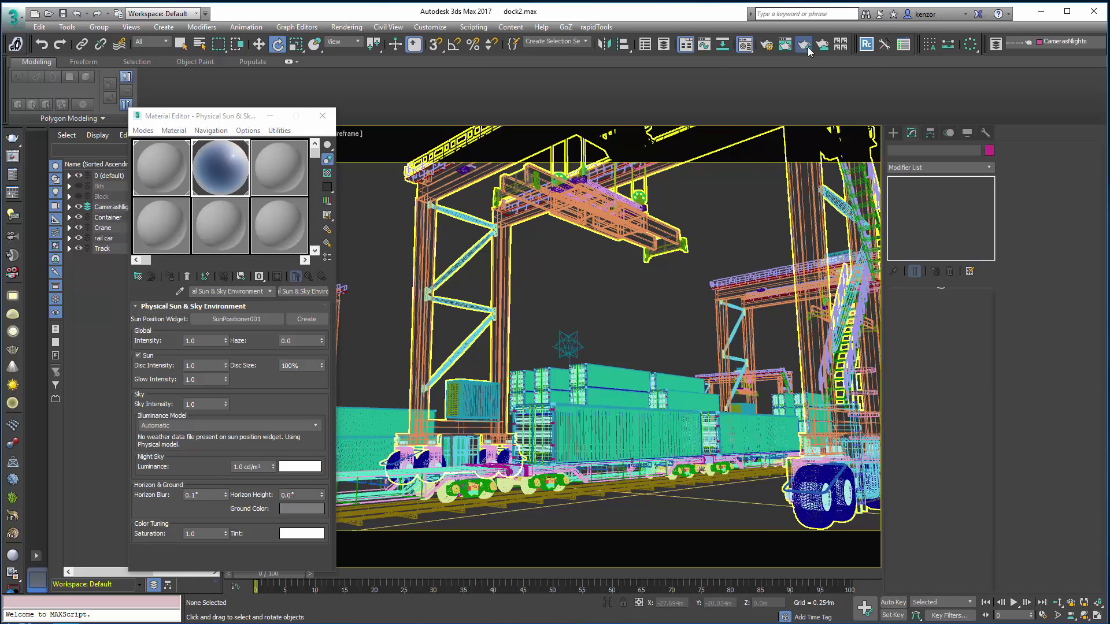
pyautogui.click(805, 46)
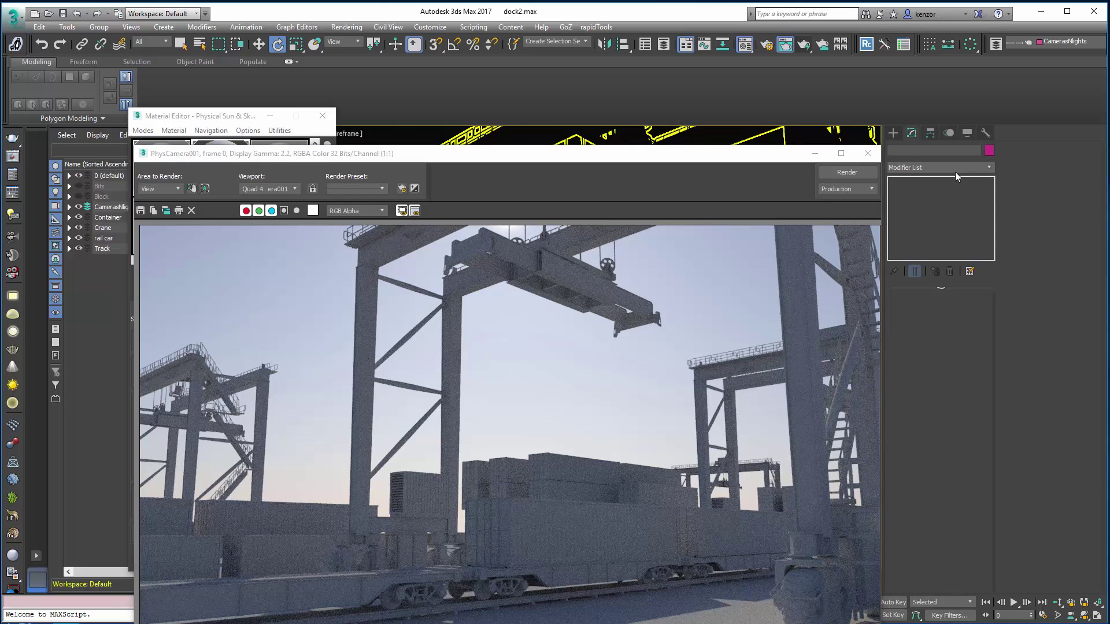
pyautogui.moveTo(780, 156); pyautogui.dragTo(722, 438)
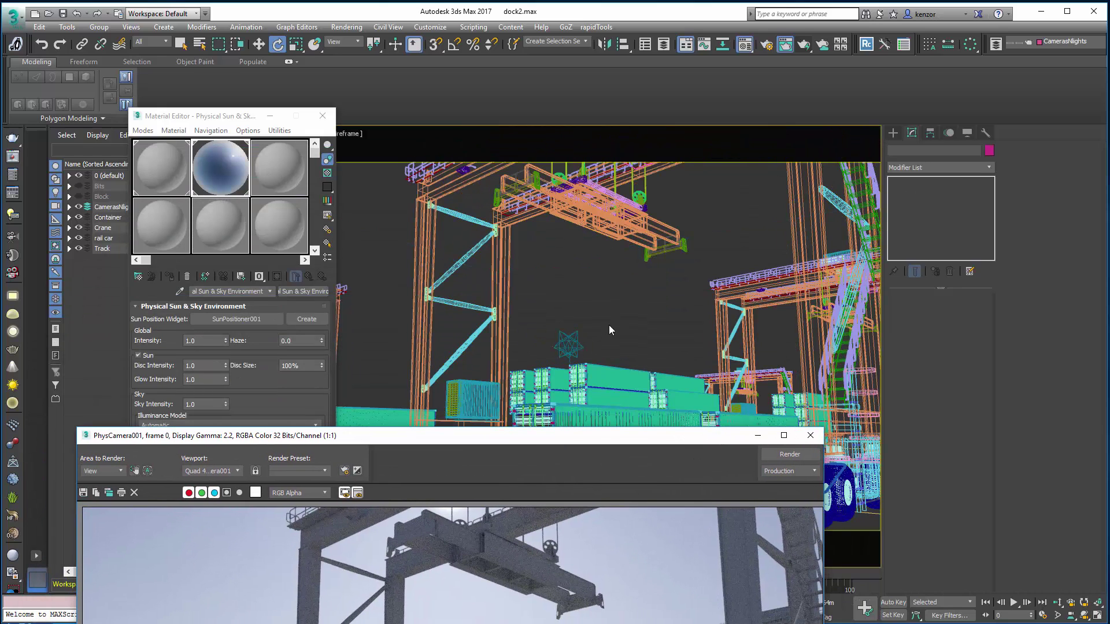
pyautogui.click(610, 325)
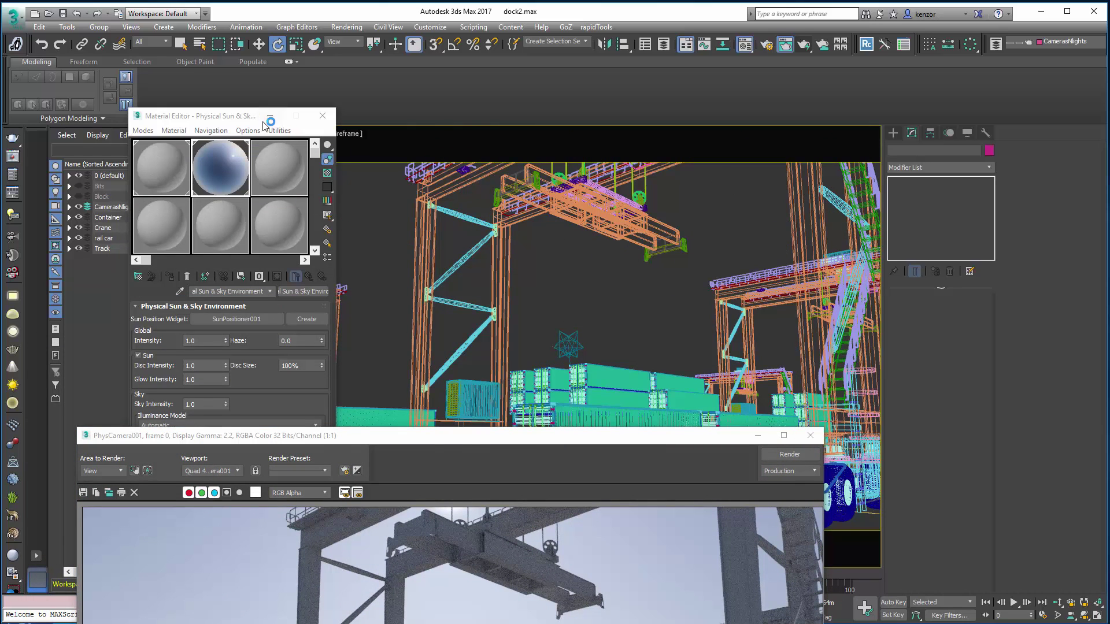
pyautogui.moveTo(232, 116); pyautogui.dragTo(363, 110)
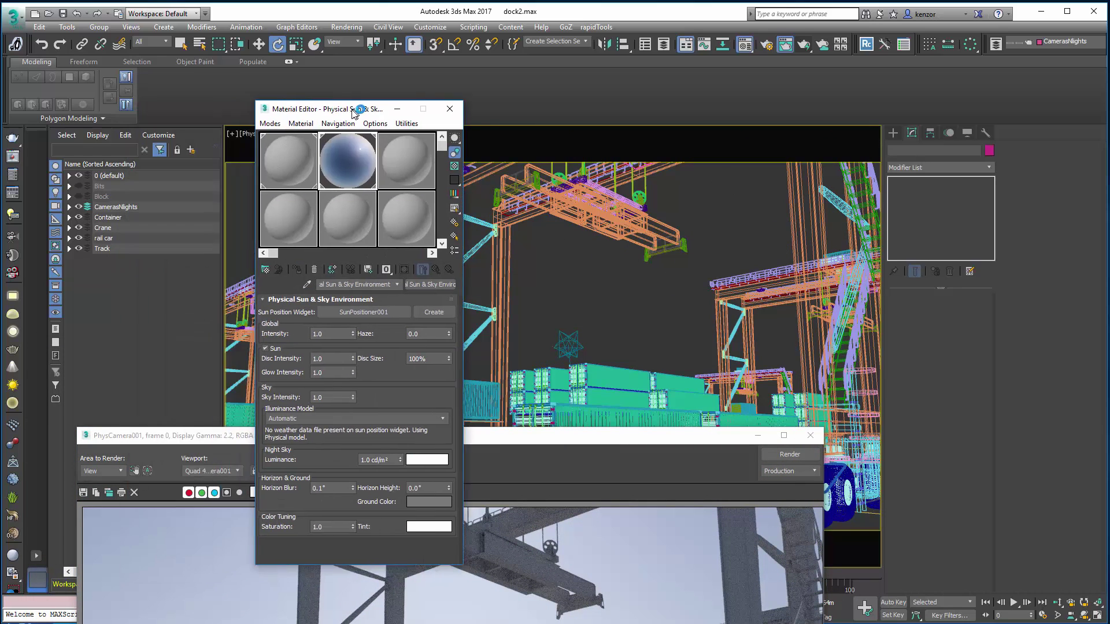
# Select SunPositioner001 and lower the sun's altitude to 21.099°
pyautogui.click(69, 207)
pyautogui.click(133, 238)
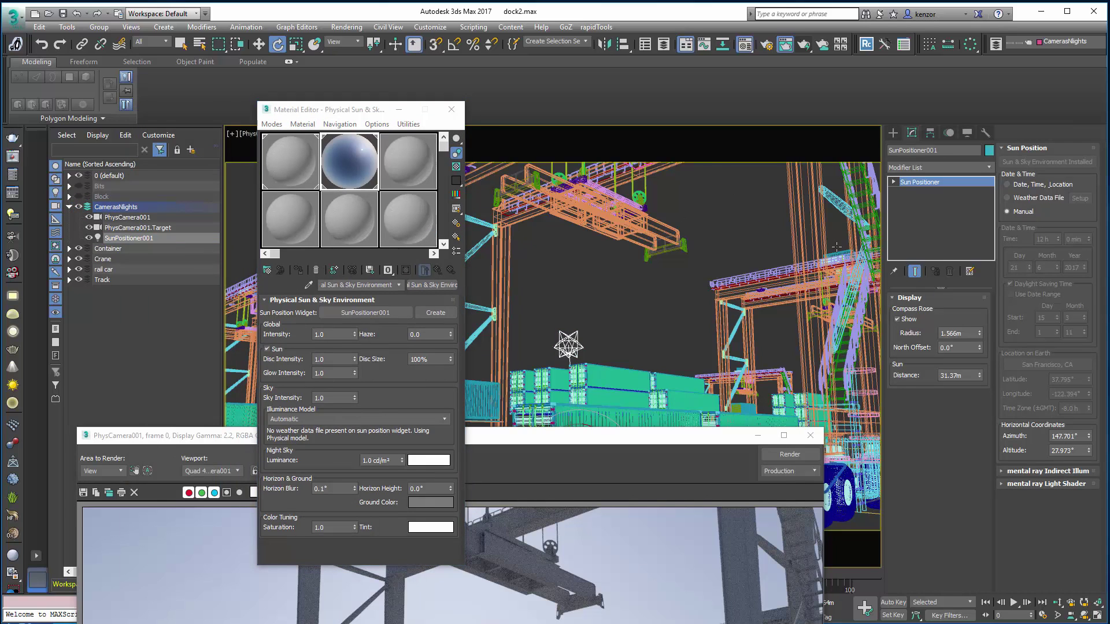
pyautogui.moveTo(1089, 452); pyautogui.dragTo(1092, 469)
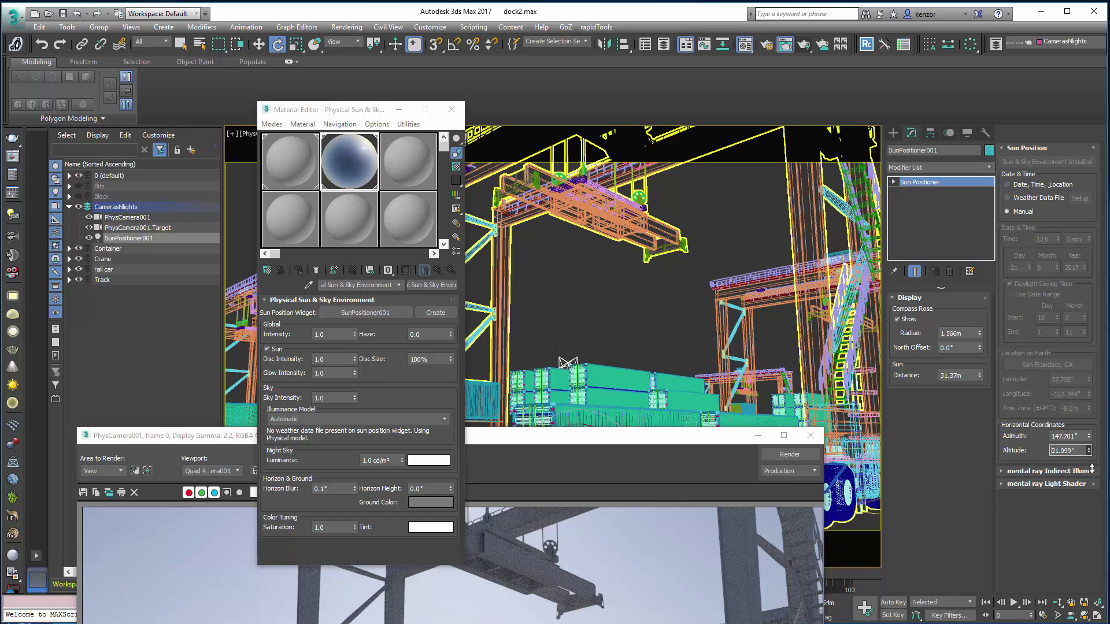
# Render the camera view to check that the sun is visible, then close the render window
pyautogui.click(790, 455)
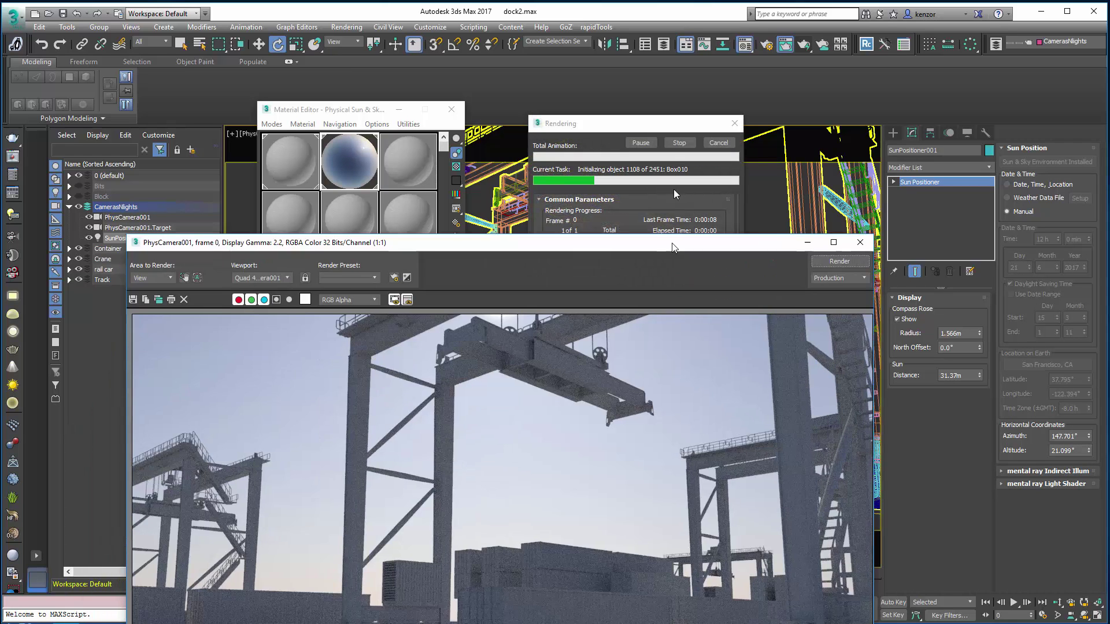
pyautogui.moveTo(672, 247); pyautogui.dragTo(631, 104)
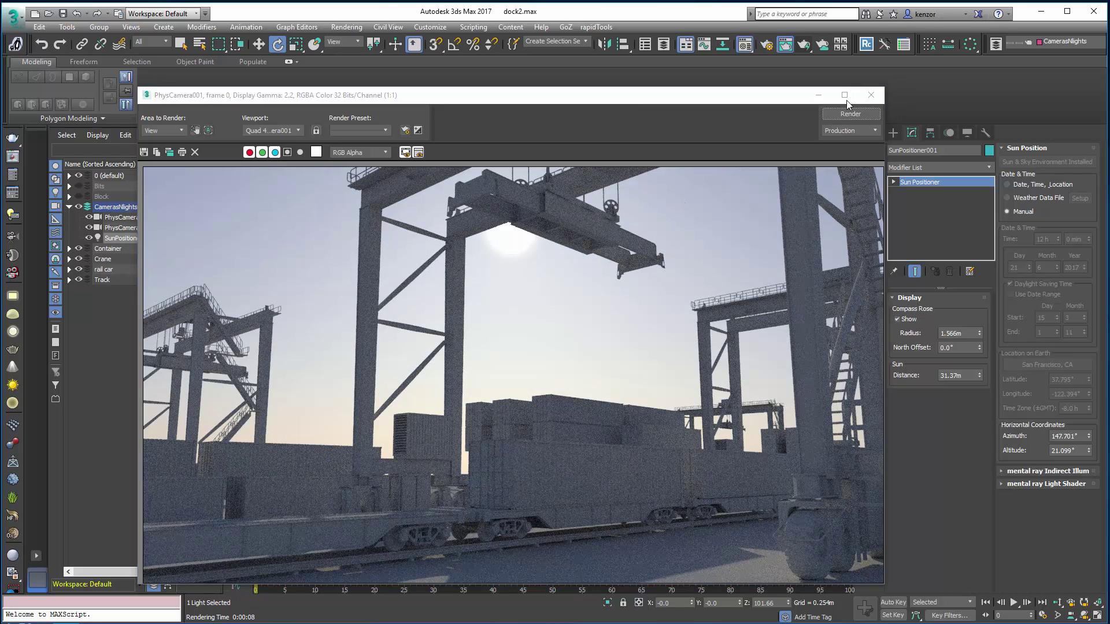
pyautogui.click(840, 115)
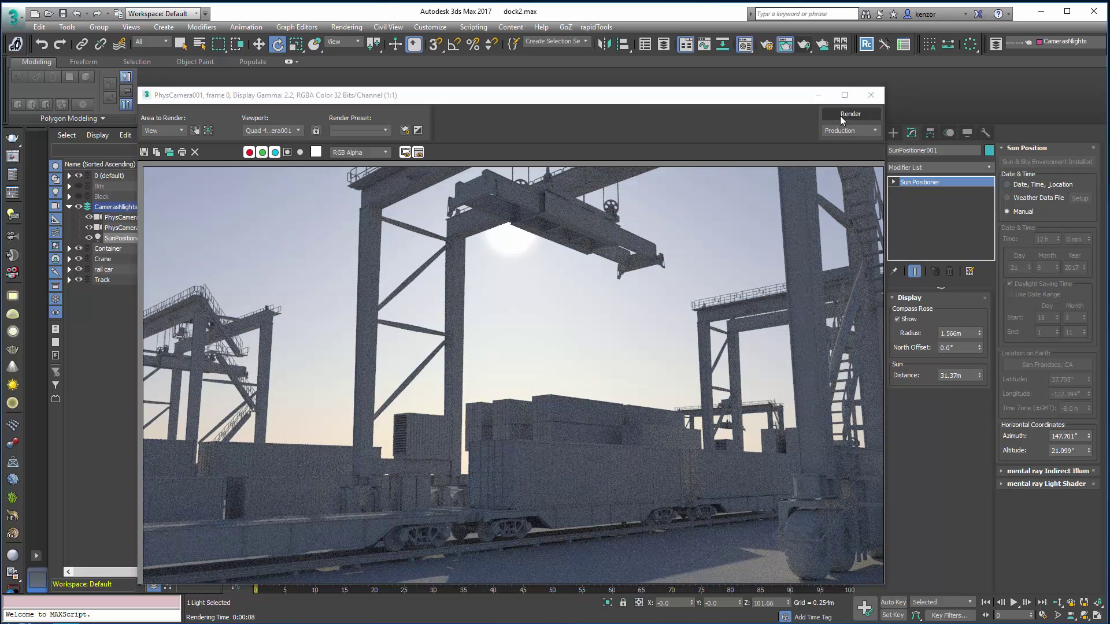
pyautogui.click(871, 96)
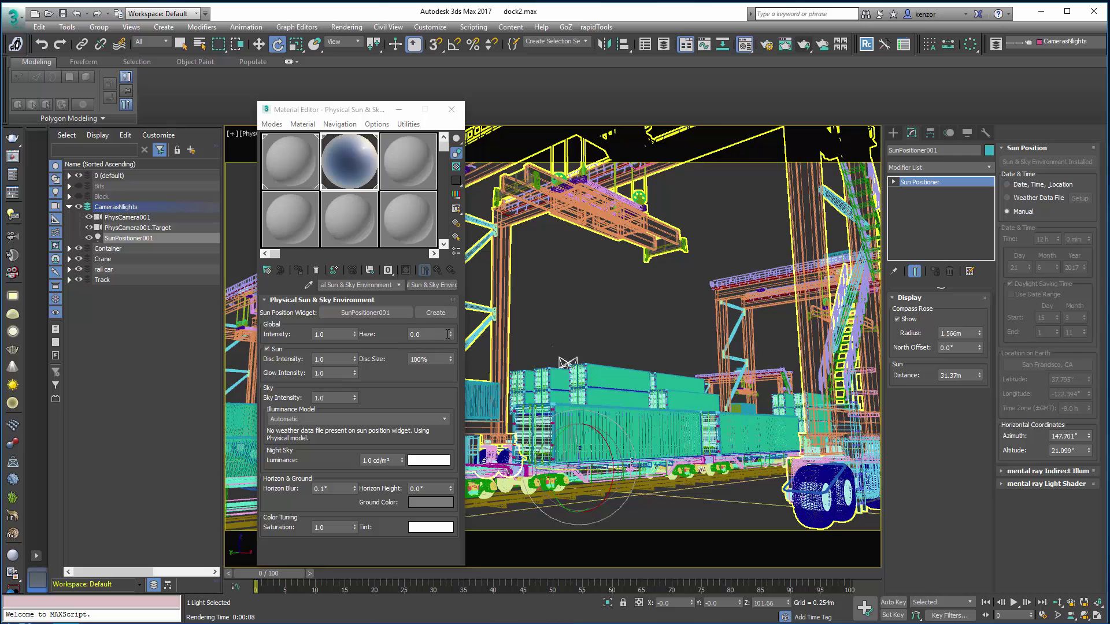
# Set the Physical Sun & Sky haze to 0.21 and render the camera view
pyautogui.moveTo(451, 333); pyautogui.dragTo(452, 321)
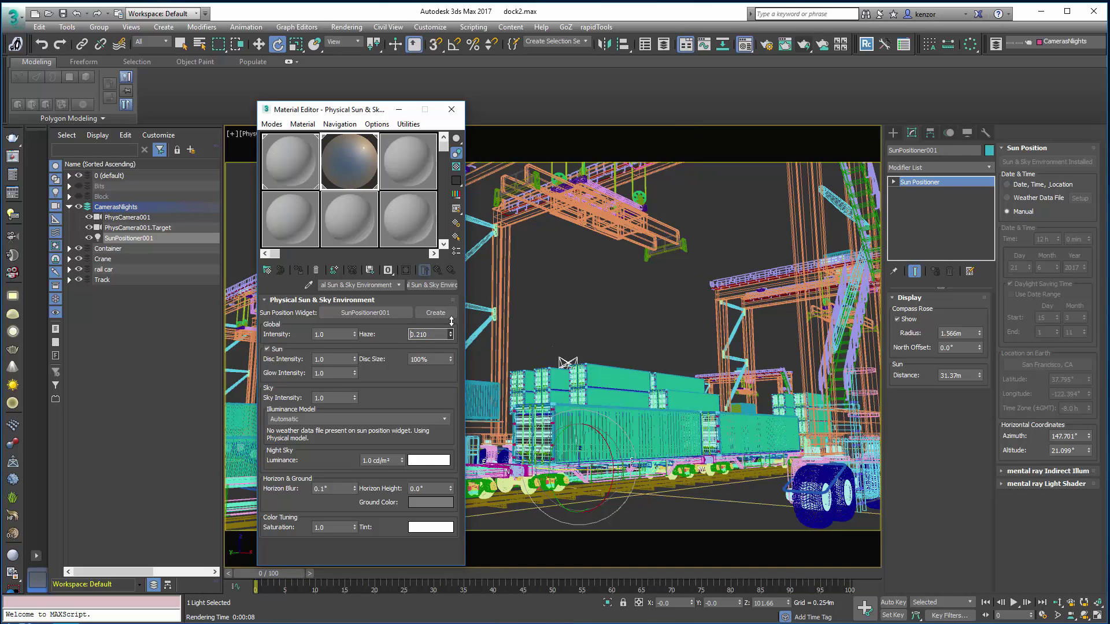
pyautogui.click(786, 46)
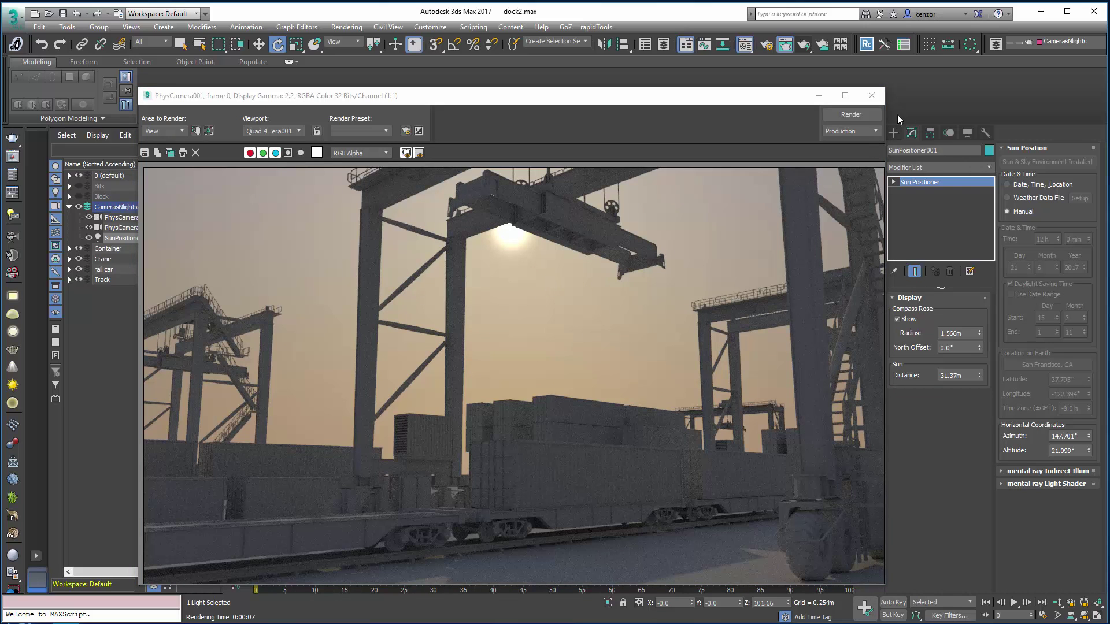
# Drop the sun's altitude to 12.497°, re-render the camera view, and close the render window
pyautogui.click(873, 96)
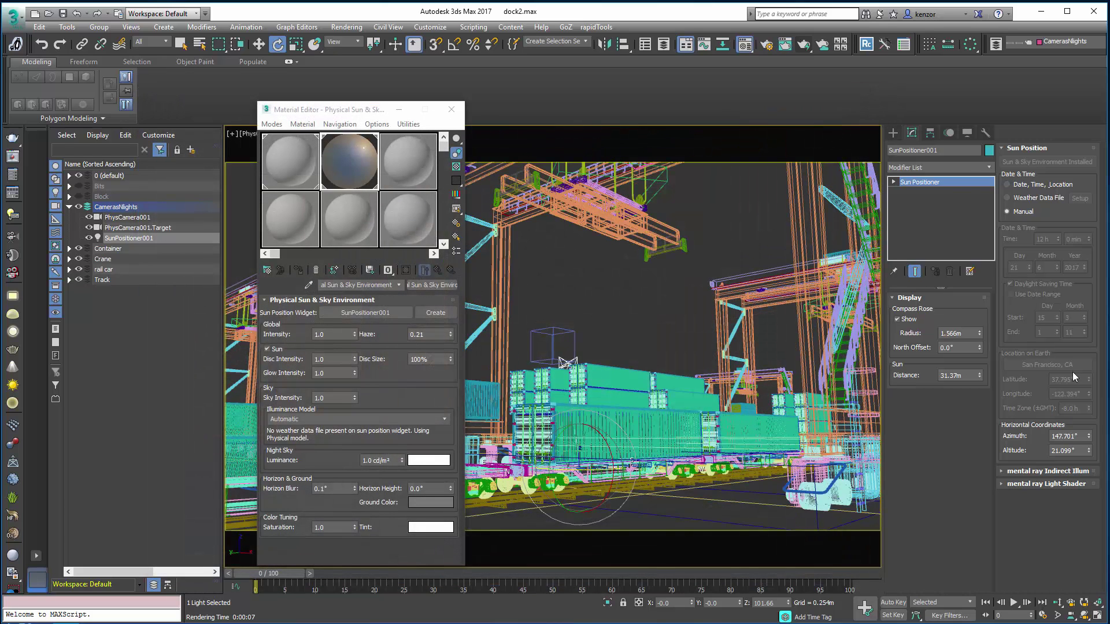
pyautogui.moveTo(1090, 452); pyautogui.dragTo(1089, 481)
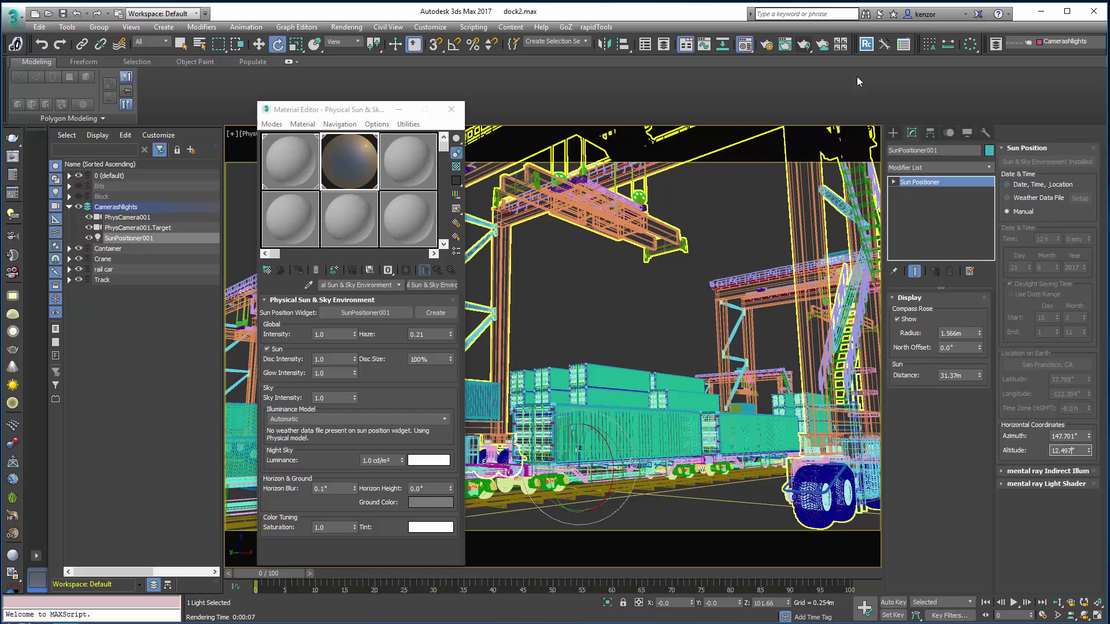
pyautogui.click(807, 45)
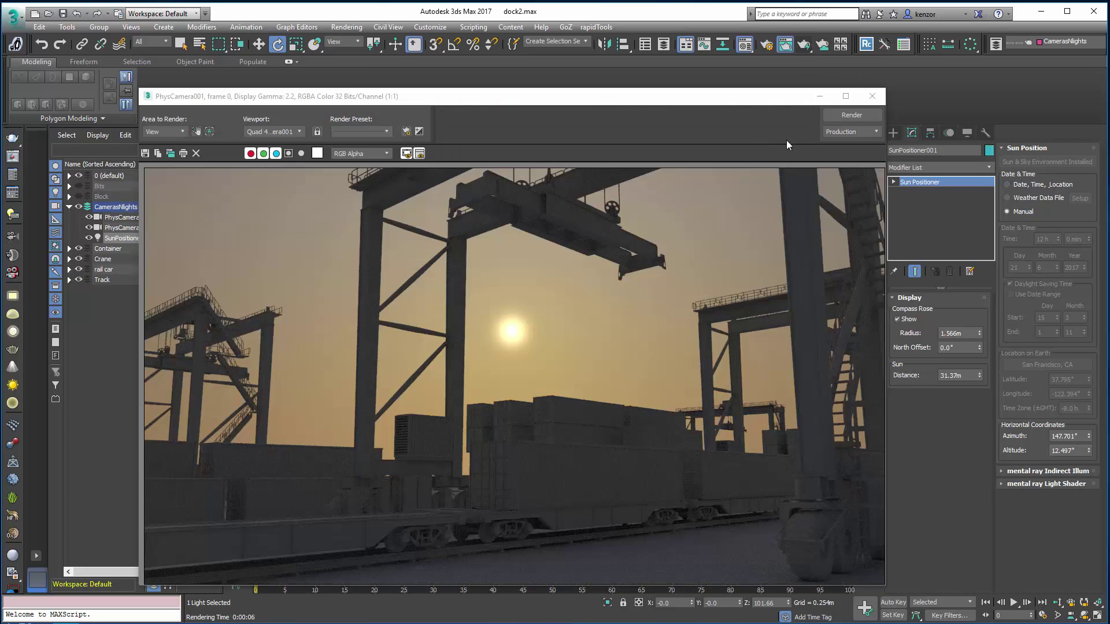
pyautogui.click(872, 96)
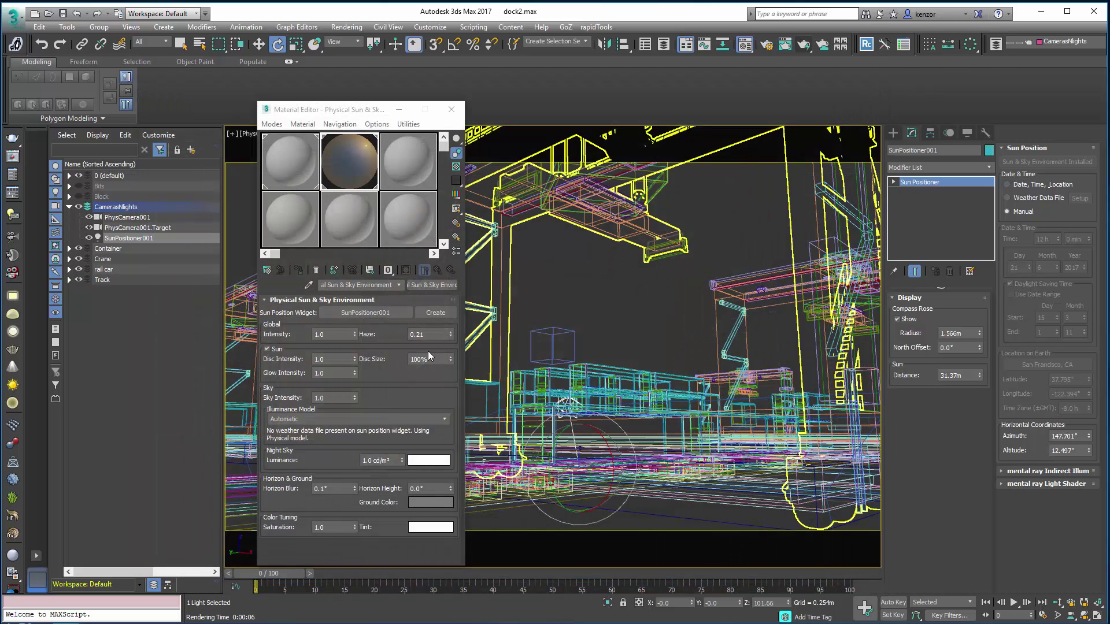
pyautogui.moveTo(354, 373); pyautogui.dragTo(366, 146)
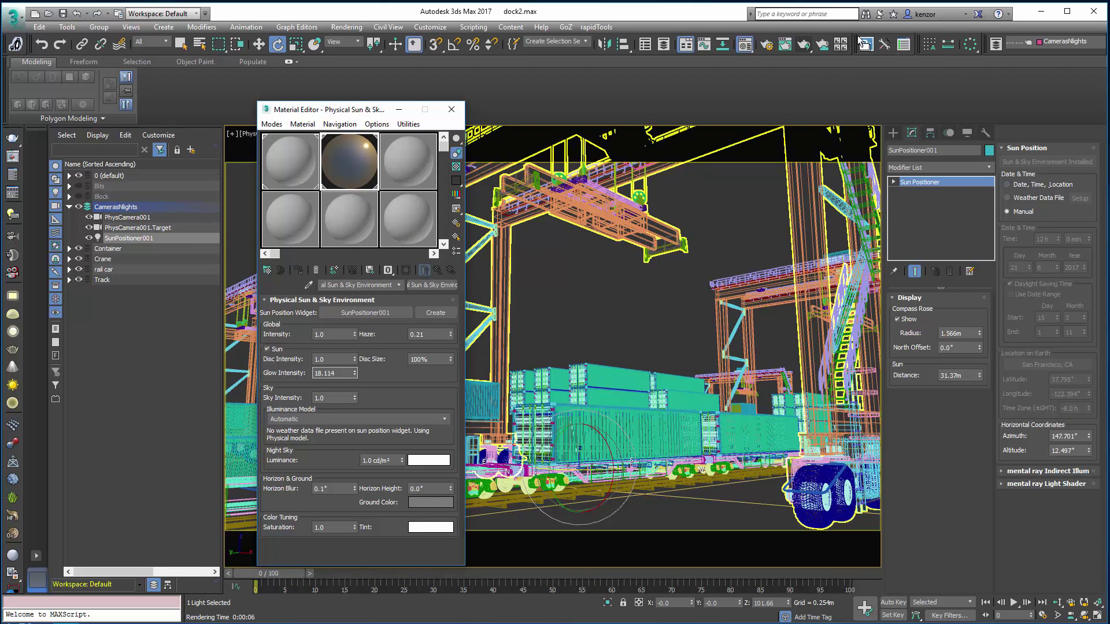
pyautogui.hotkey('shift', 'q')
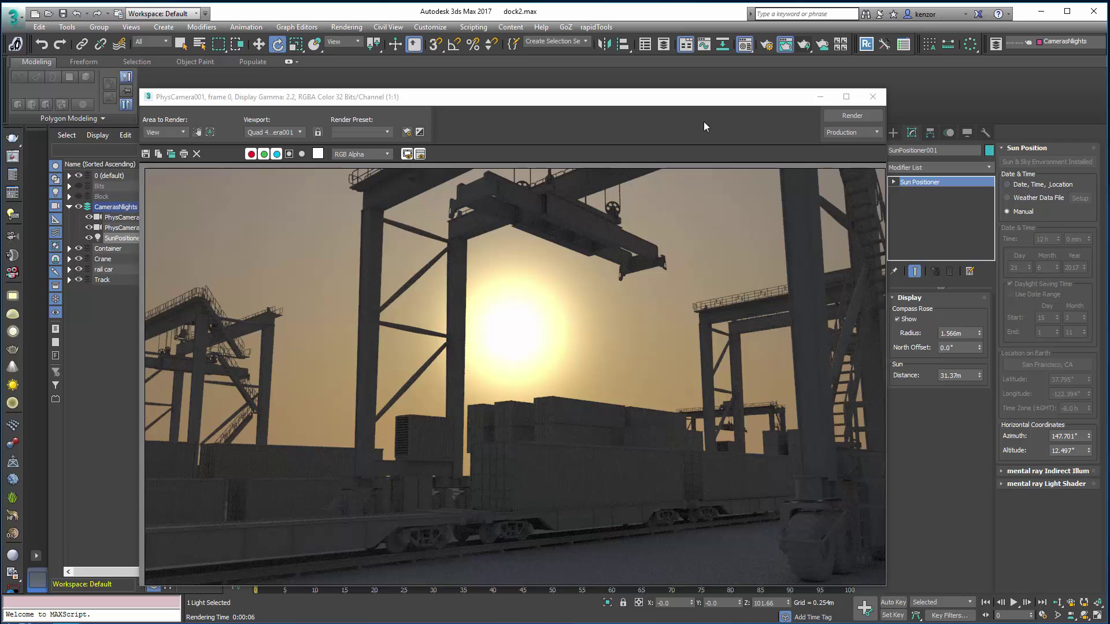
pyautogui.moveTo(656, 103); pyautogui.dragTo(773, 119)
pyautogui.click(926, 116)
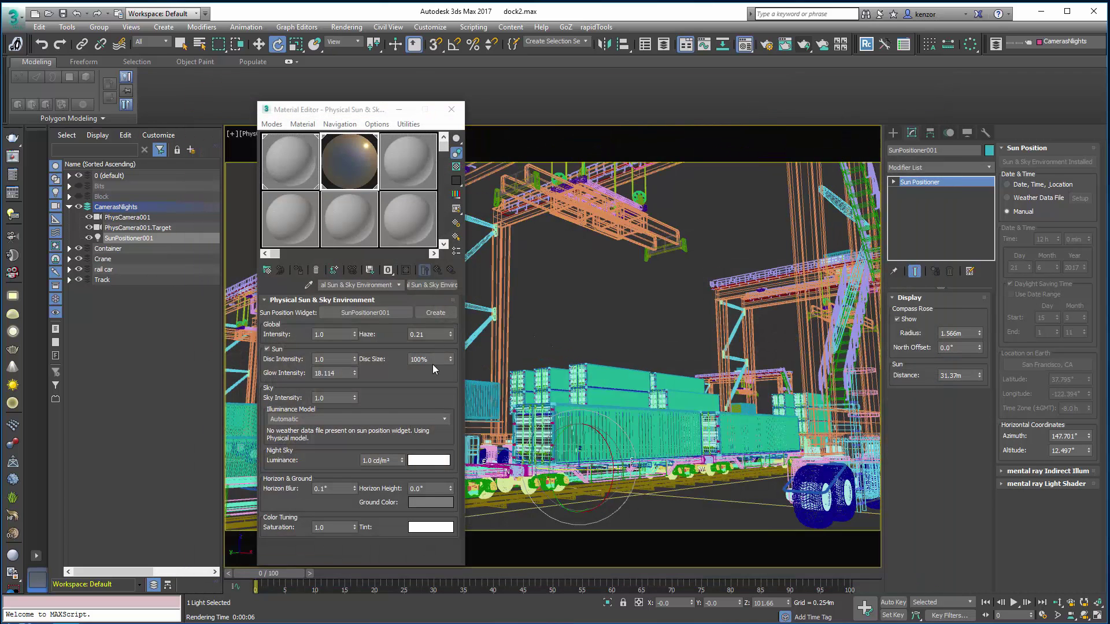
pyautogui.doubleClick(336, 373)
pyautogui.write('1')
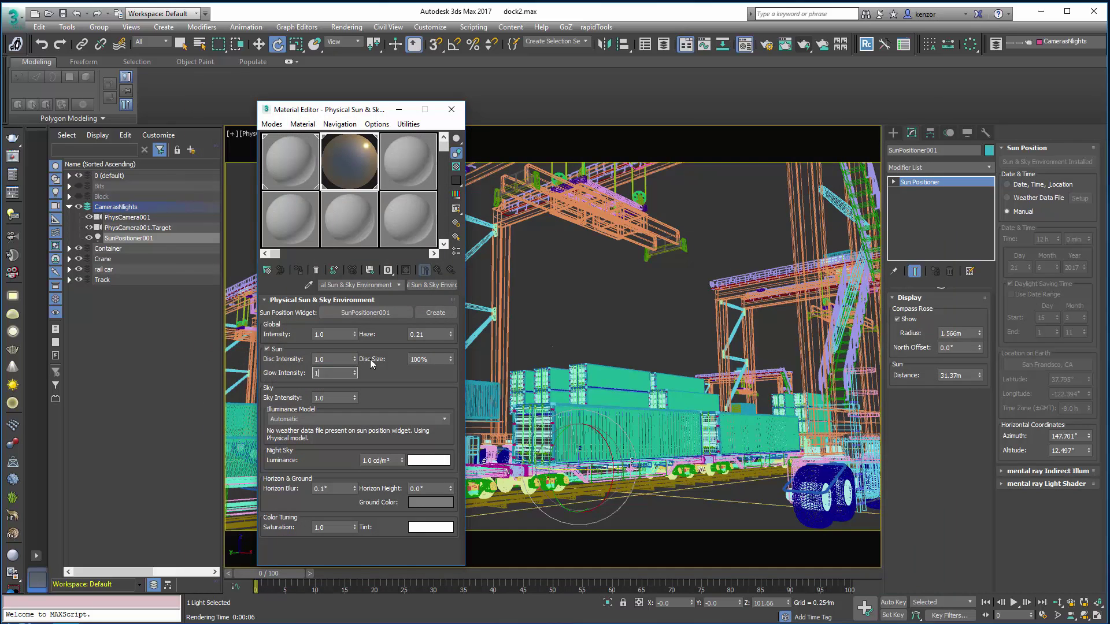
pyautogui.click(604, 324)
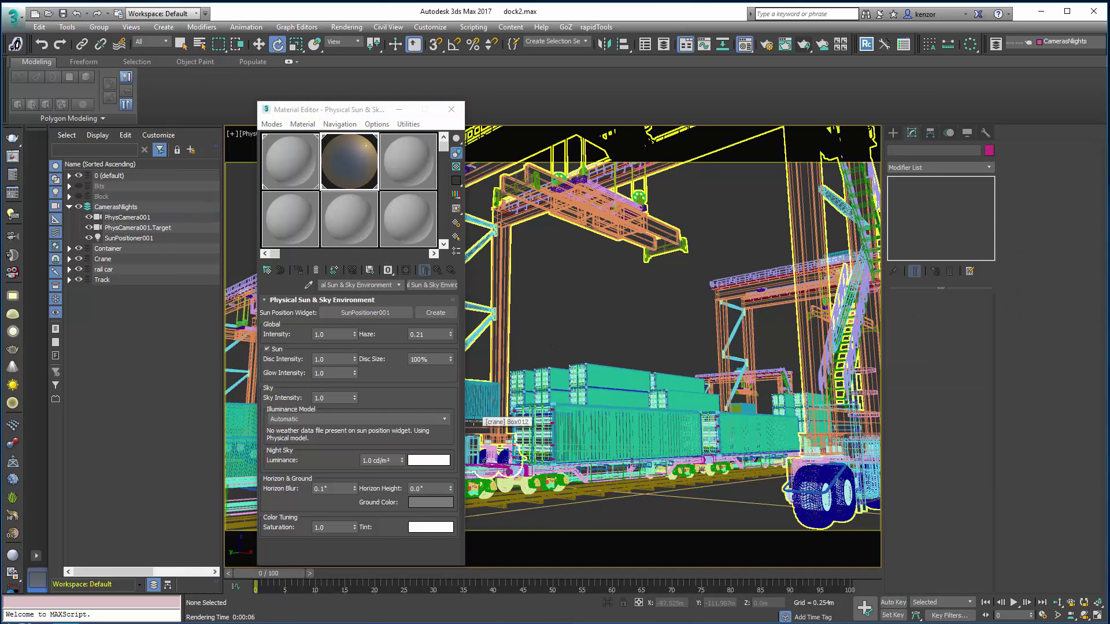